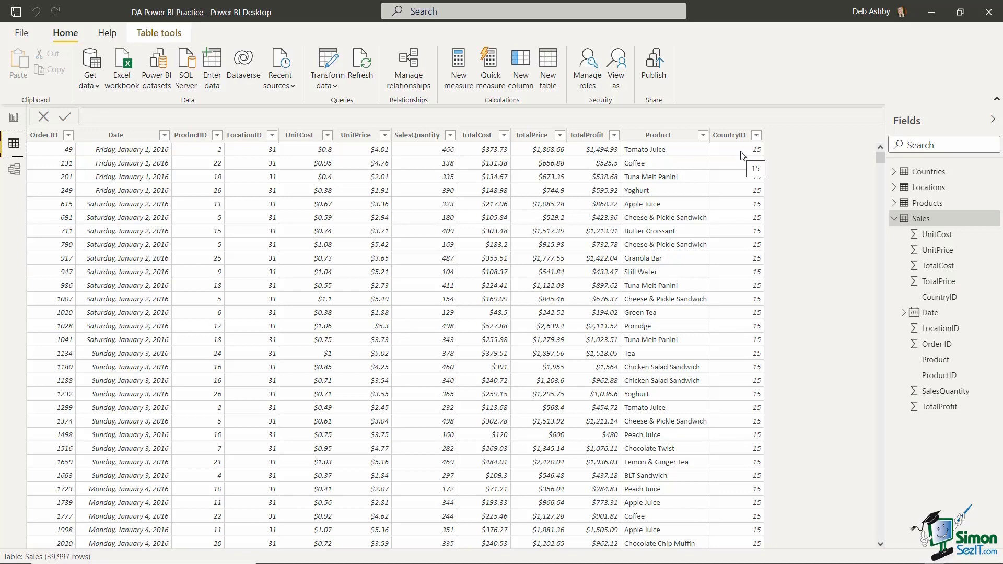
Step: Look through the Sales table's Date column and set its format to Short Date (*3/14/2001)
click(127, 142)
scroll(133, 239, down, 20)
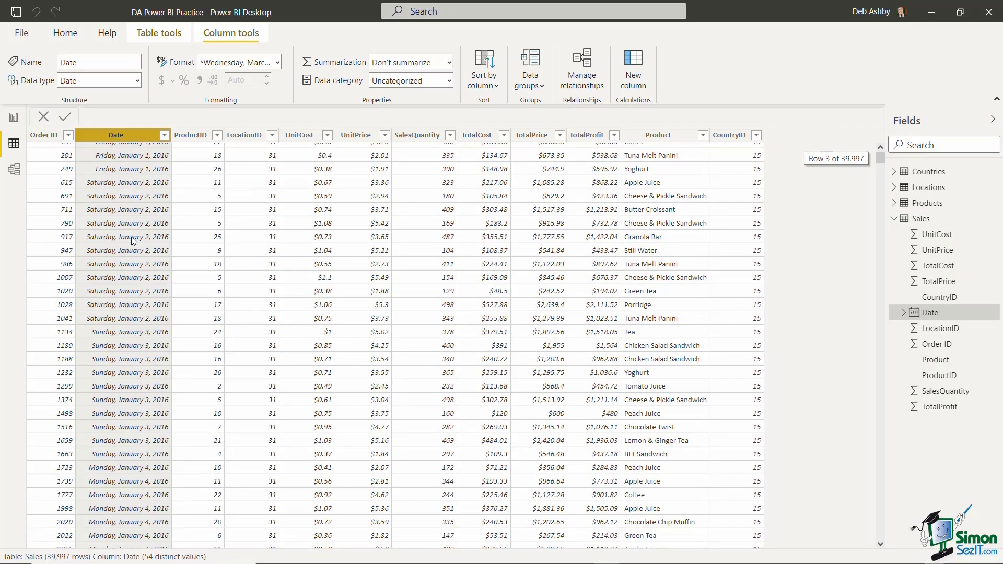
scroll(133, 237, down, 19)
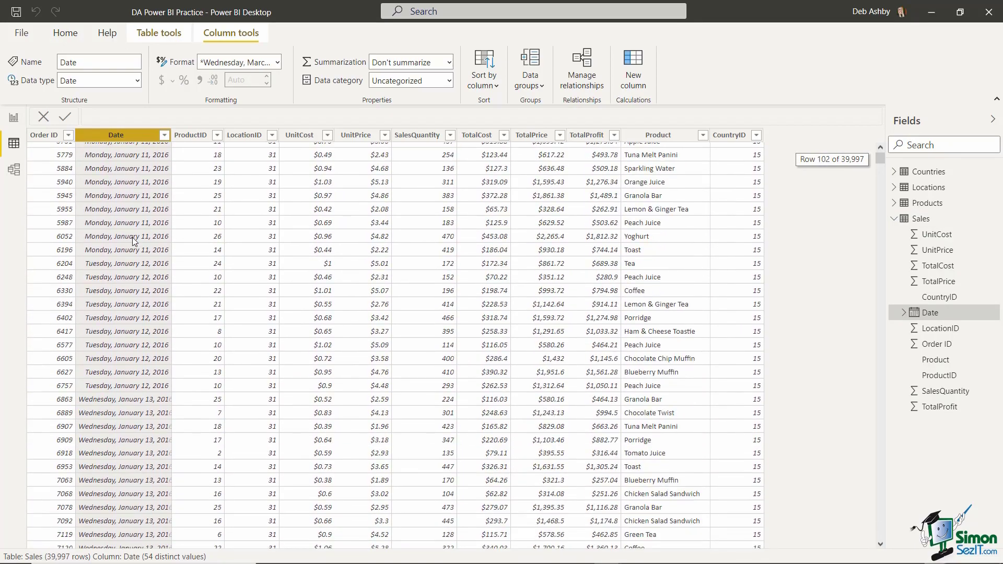
scroll(133, 240, down, 5)
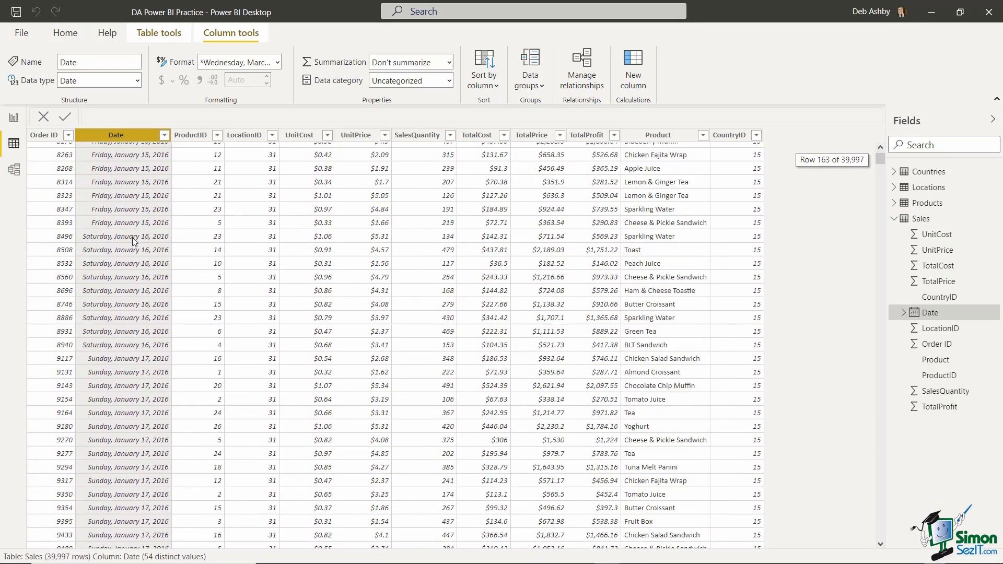
scroll(133, 239, up, 15)
scroll(133, 237, up, 20)
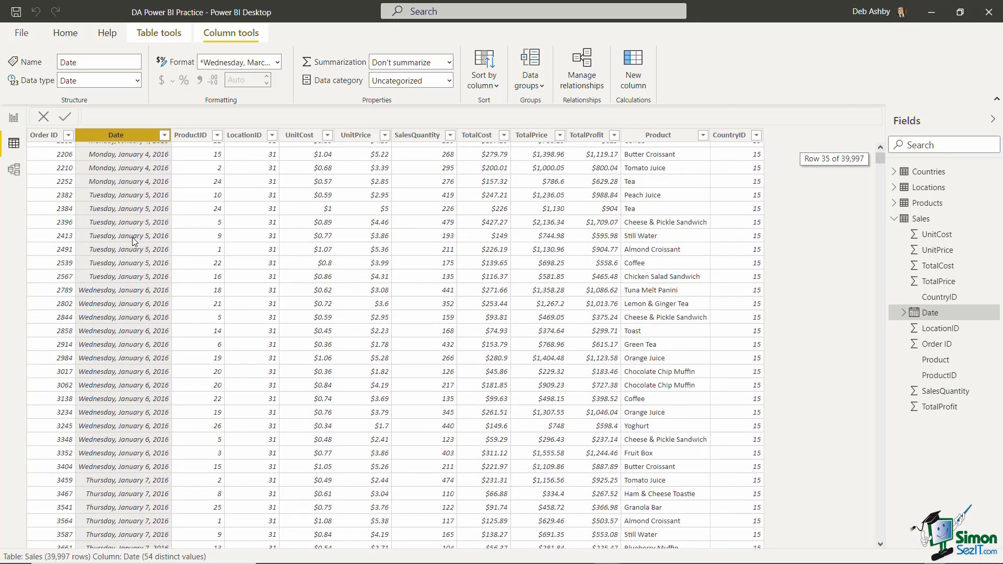
scroll(131, 236, up, 1)
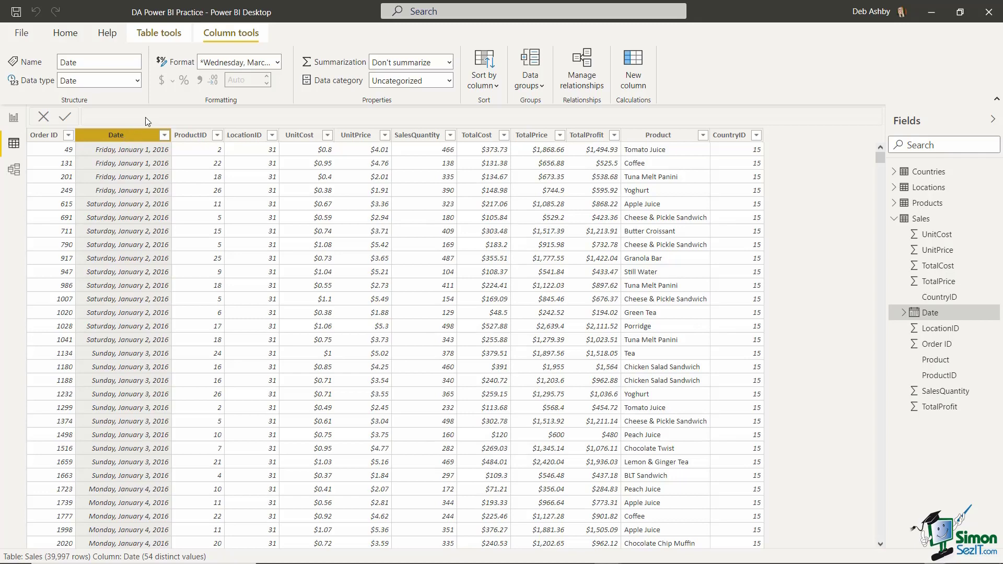
click(277, 62)
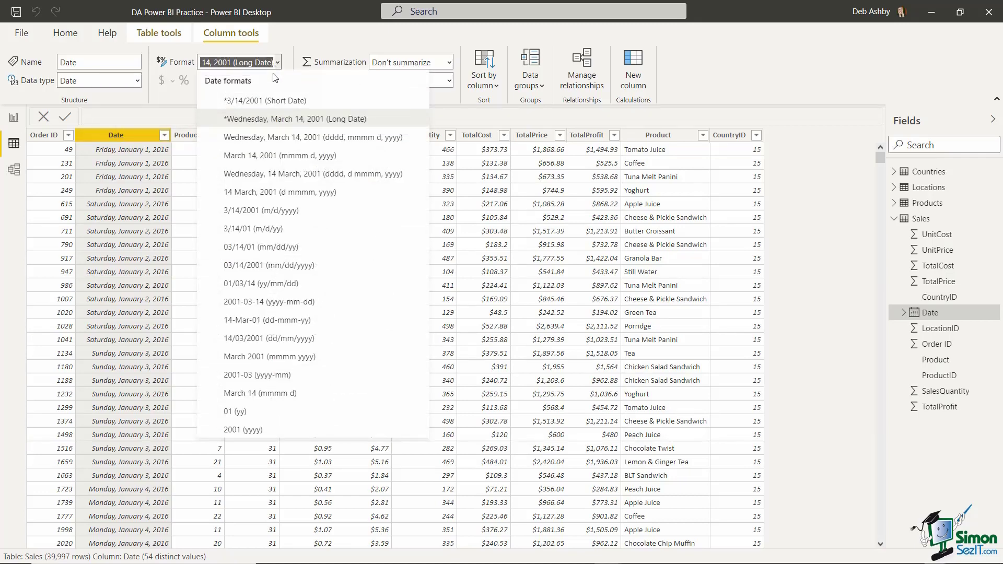
click(313, 101)
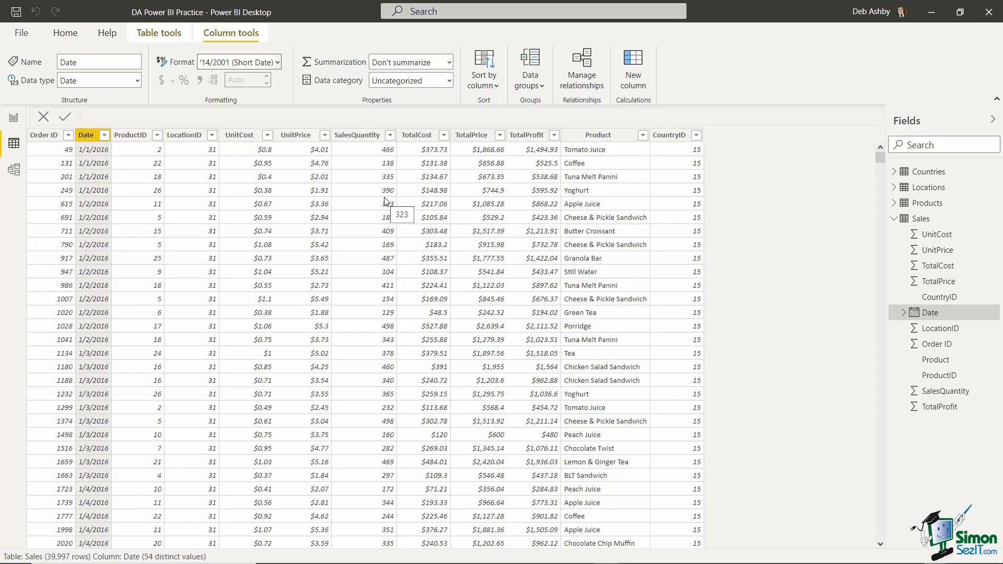
Step: Switch to the model diagram and examine how the Sales table's fields relate to Countries, Locations and Products
click(14, 170)
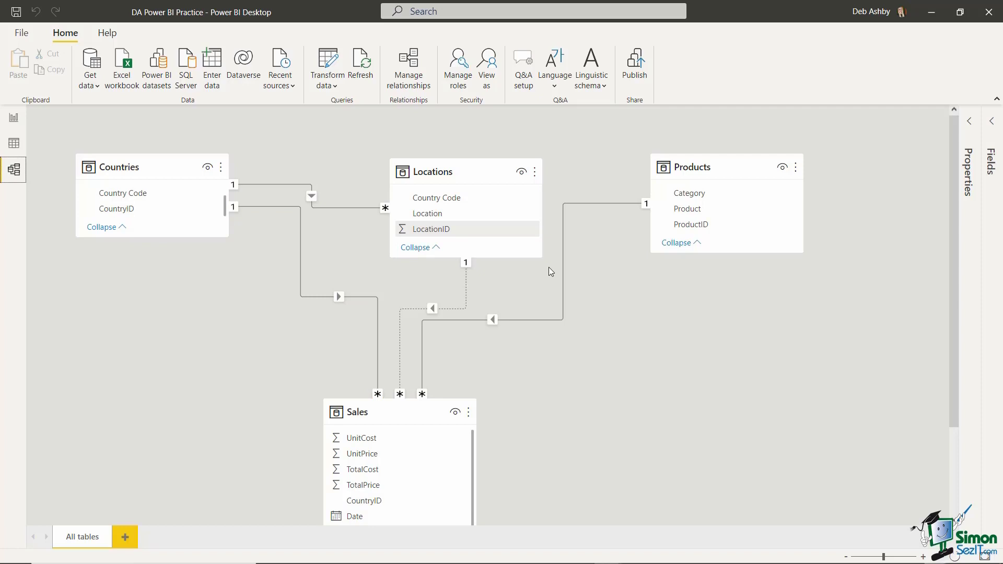
scroll(562, 261, down, 3)
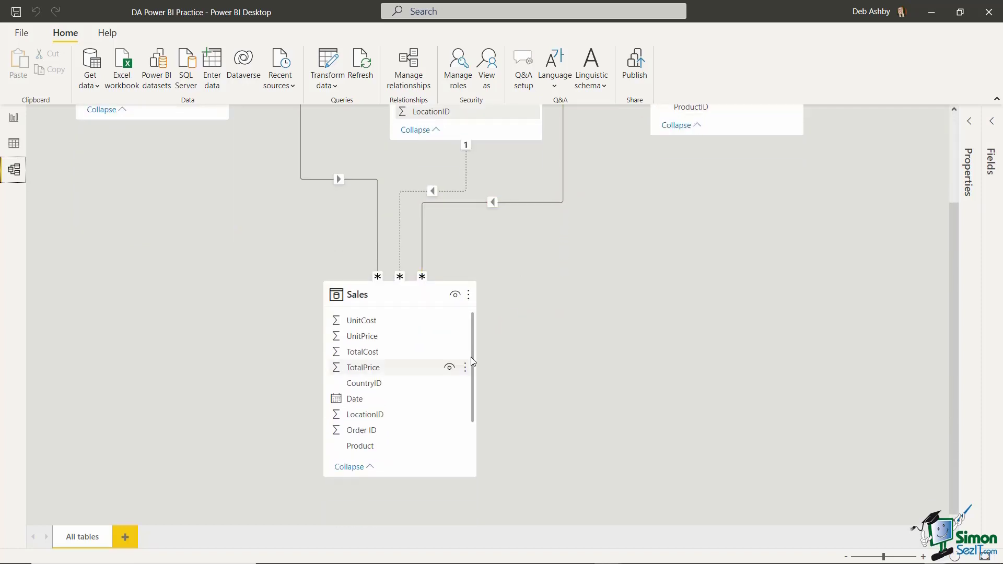
drag(472, 343, 469, 392)
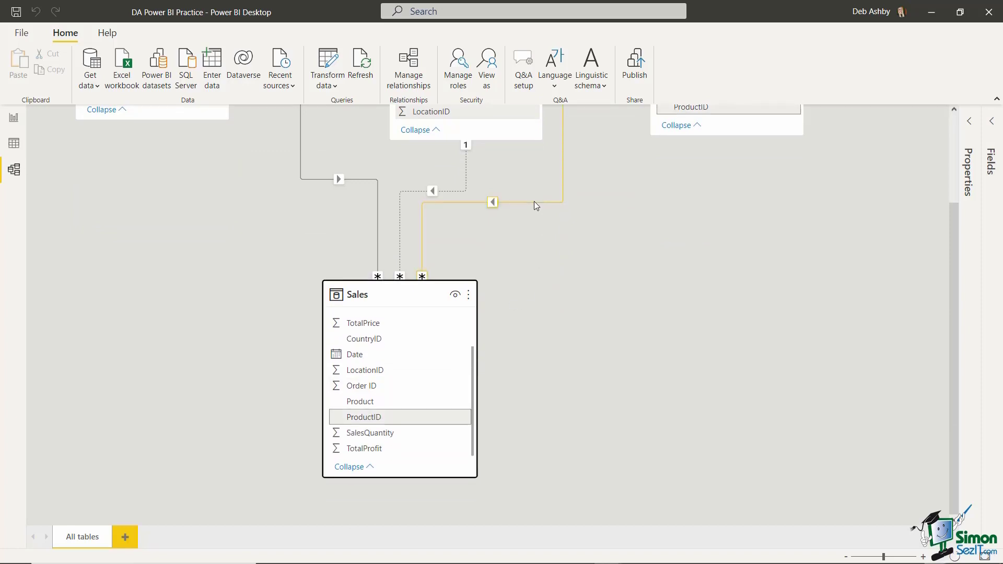
scroll(534, 201, up, 3)
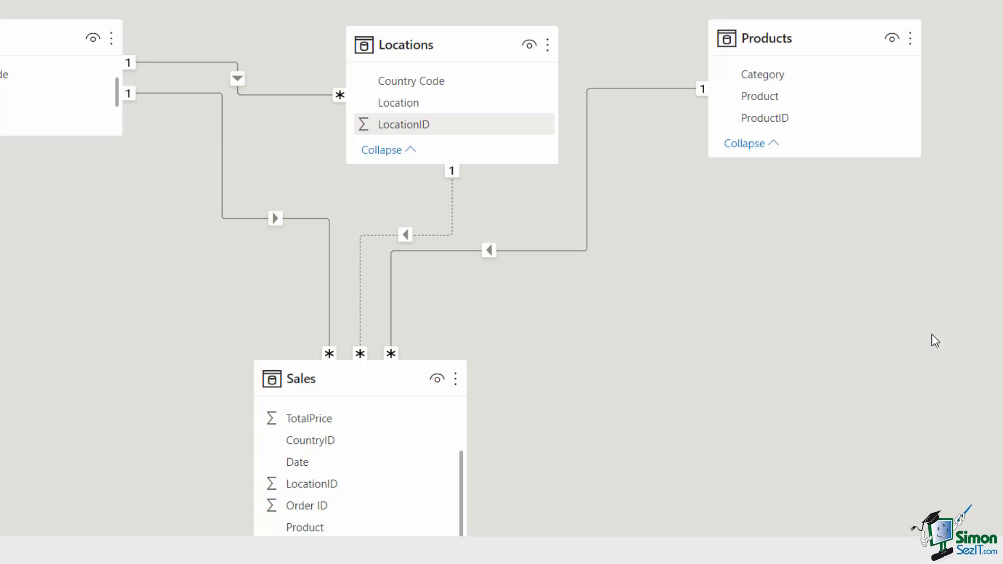
Step: Try to make the relationship between Sales and Locations on LocationID active
double_click(453, 210)
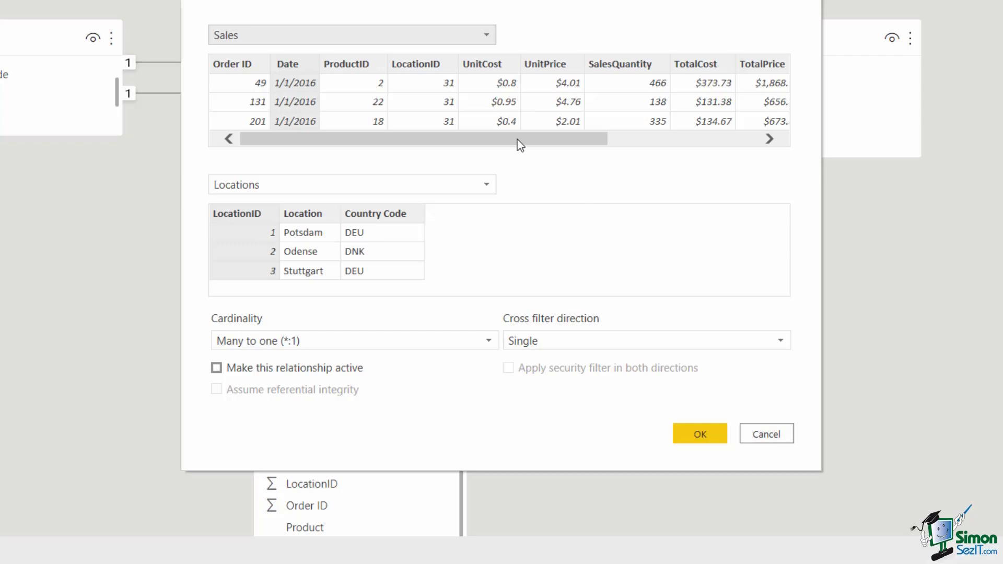
click(421, 67)
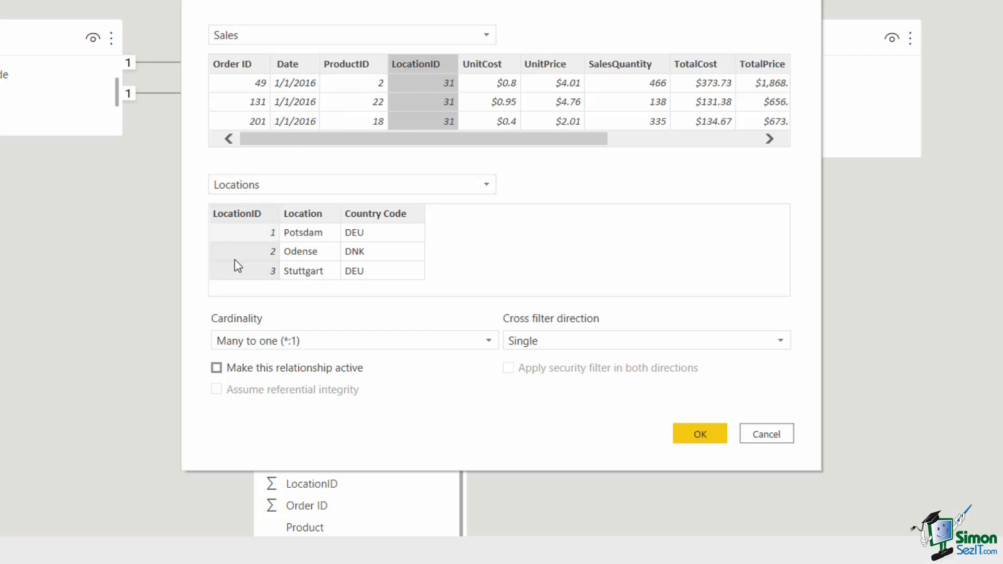
click(216, 368)
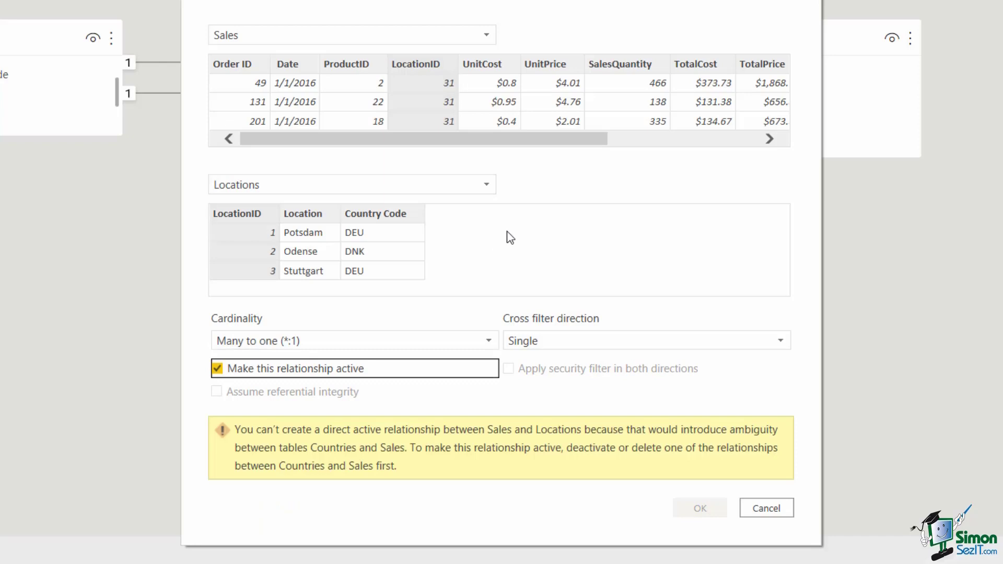
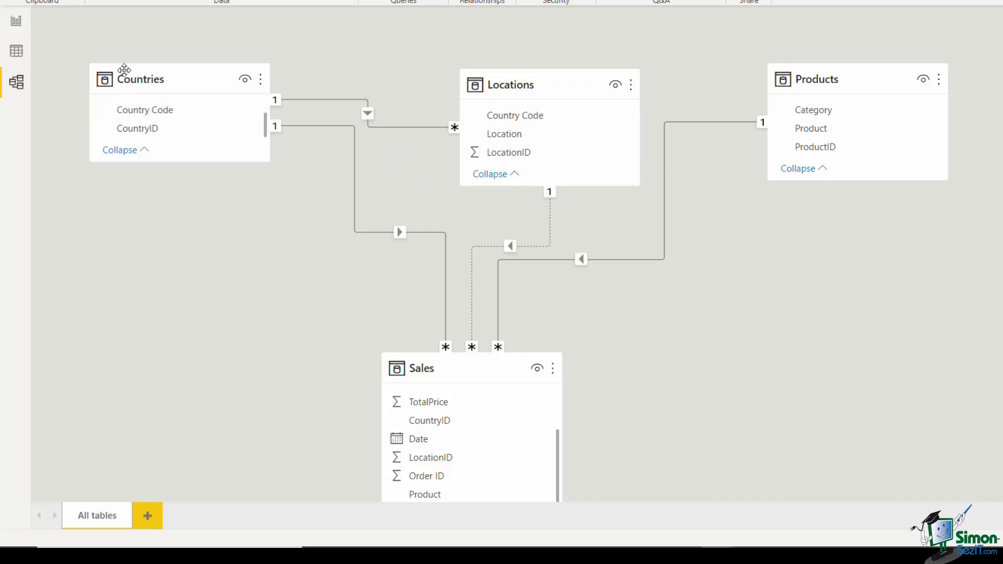
Step: Compare the rows of the Countries and Locations tables in the data view, then return to the model diagram
click(16, 53)
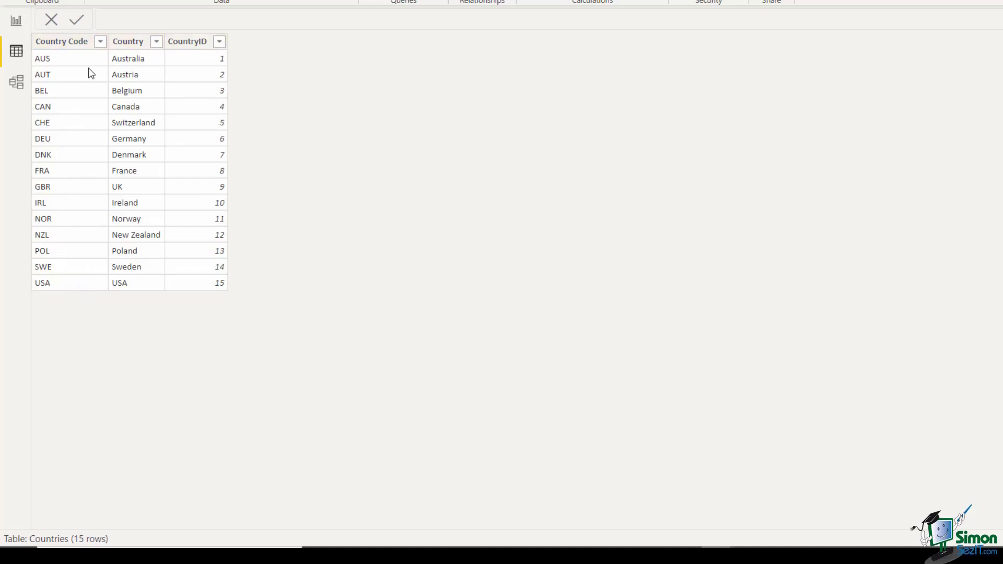
click(16, 82)
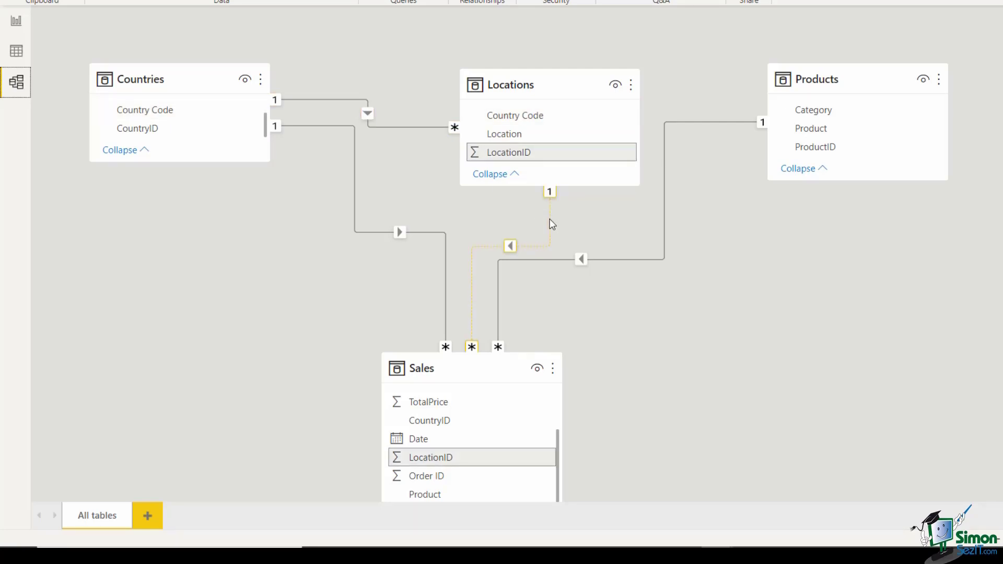
click(17, 51)
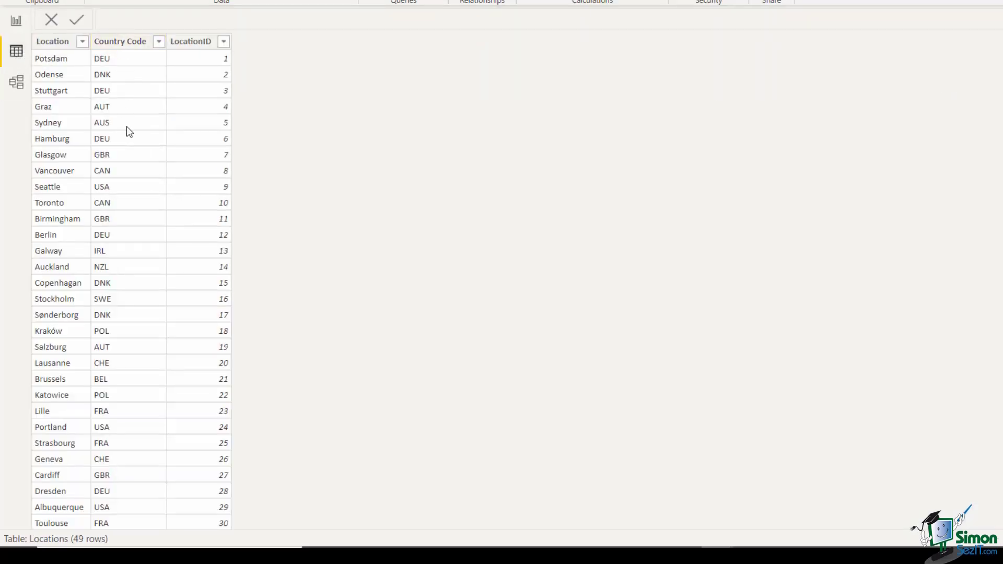
click(17, 82)
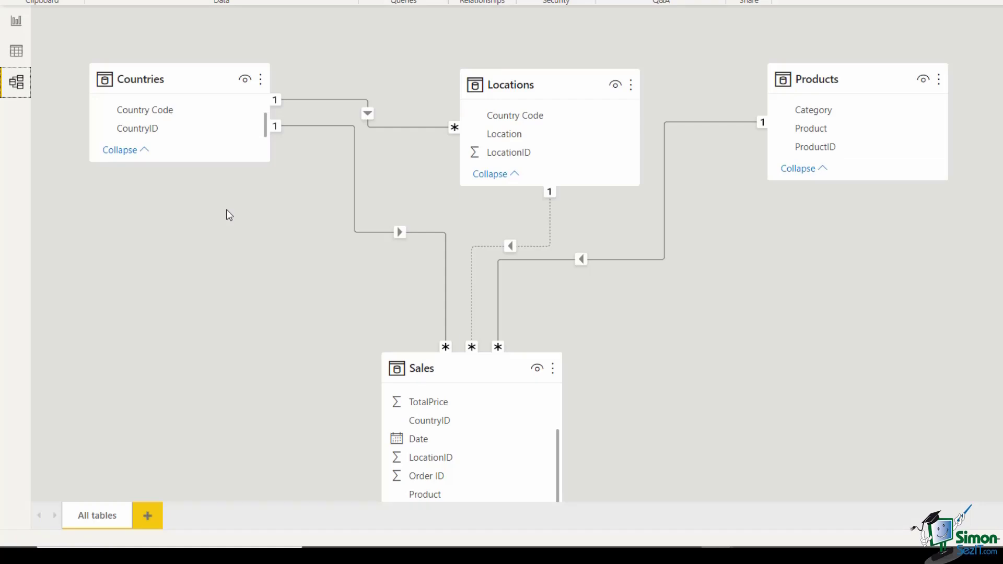
Step: Delete the relationship between the Countries and Locations tables
right_click(314, 104)
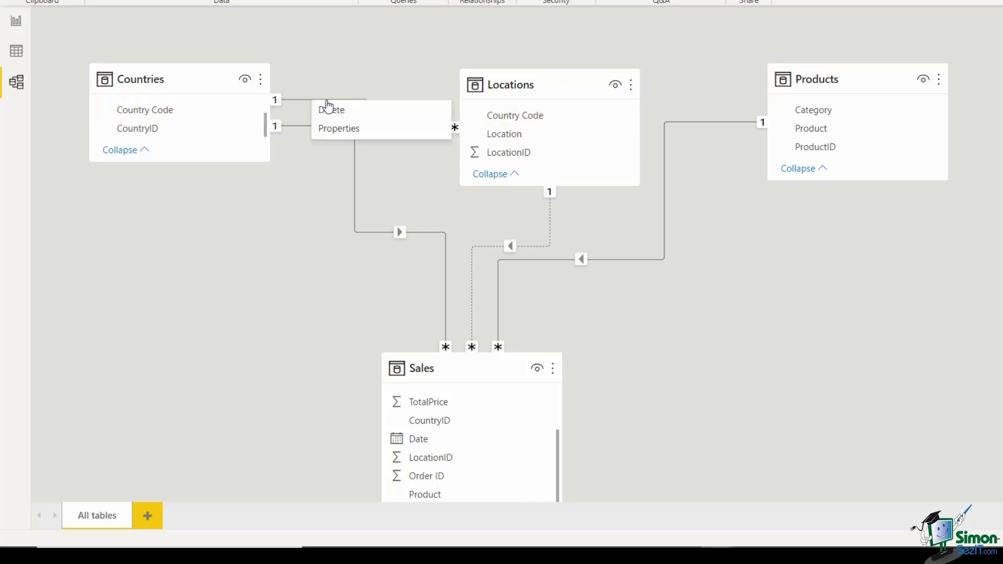
click(327, 111)
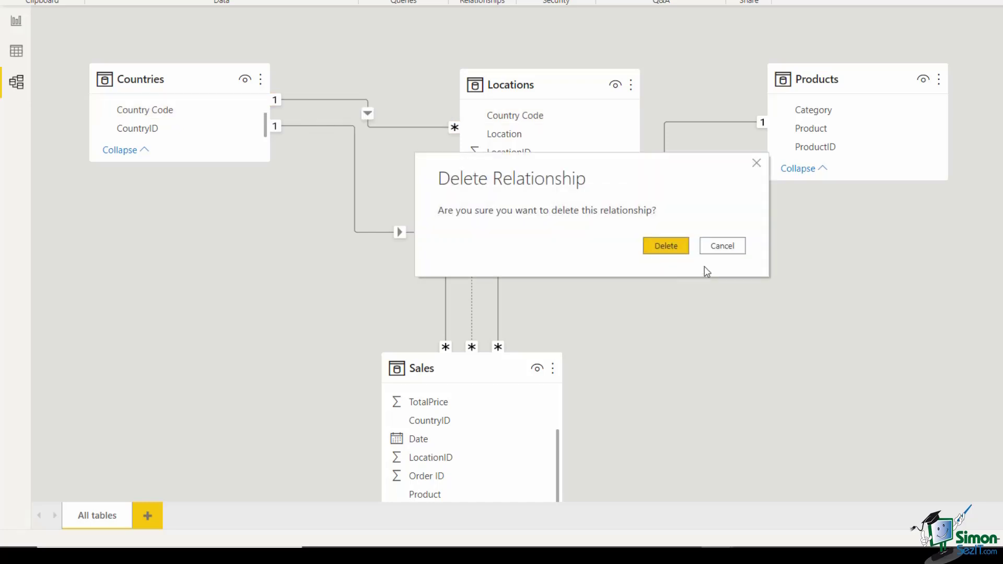
click(665, 249)
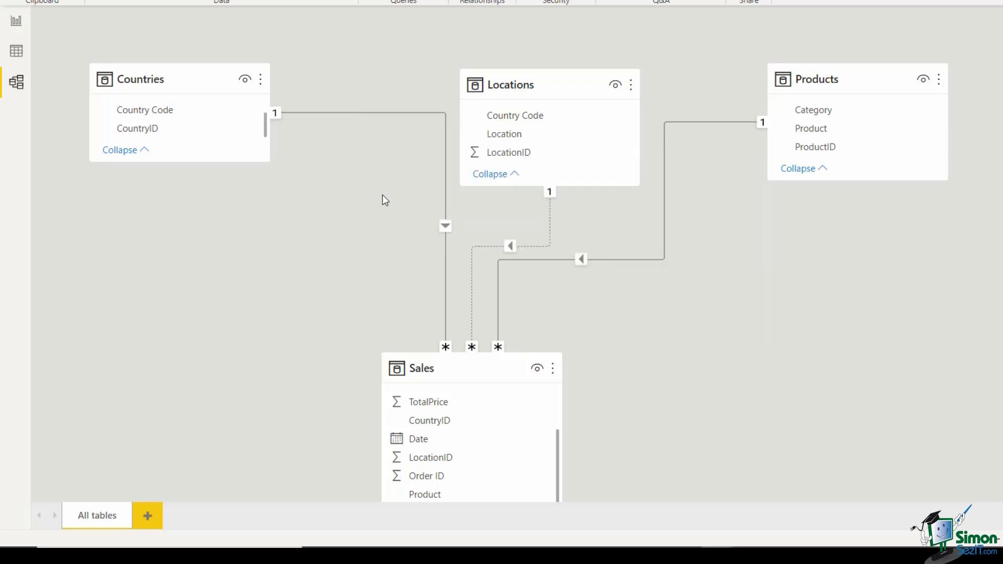
Step: Line up the Locations and Products tables in one row with Countries in the diagram
drag(479, 102, 198, 81)
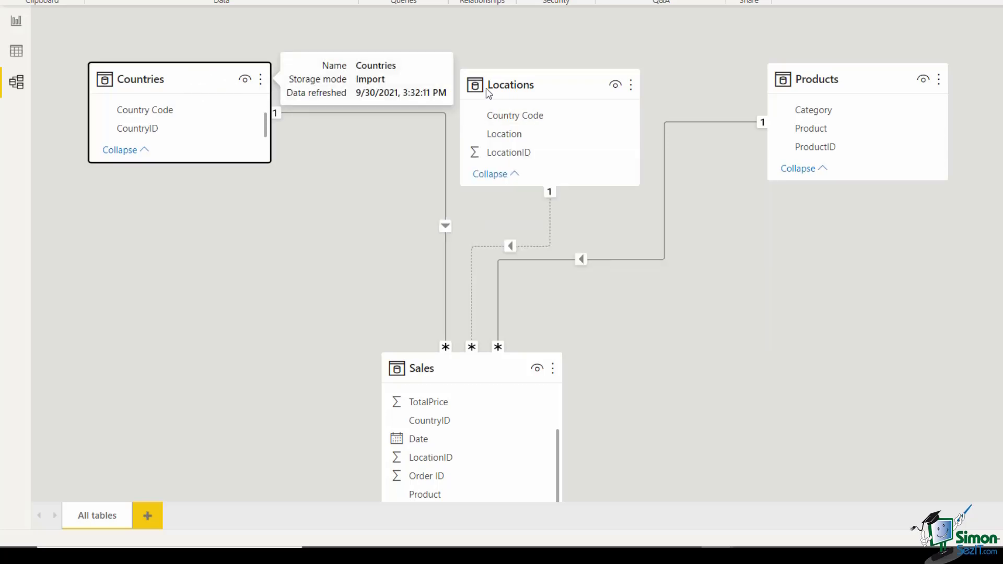
drag(552, 85, 563, 78)
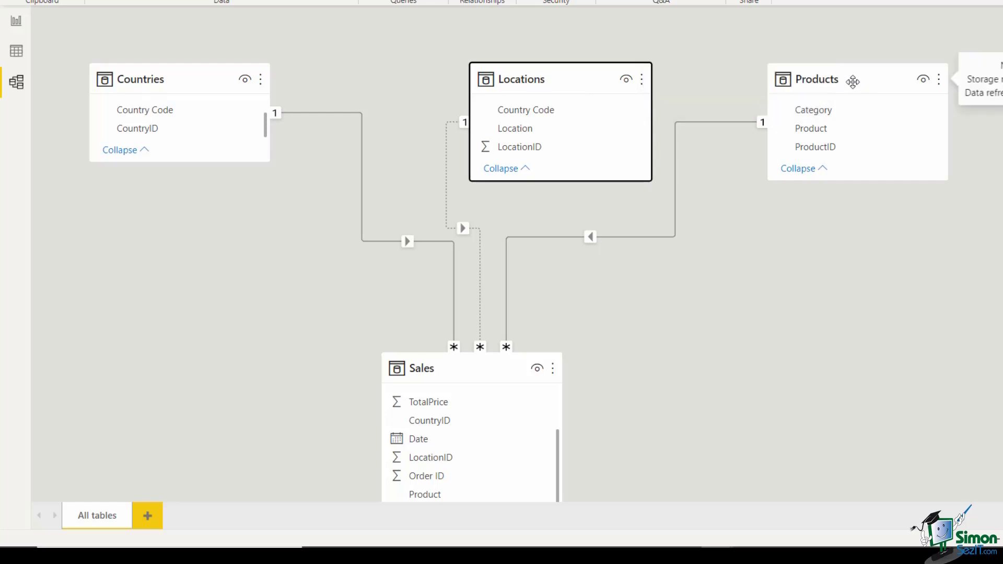
drag(851, 79, 858, 79)
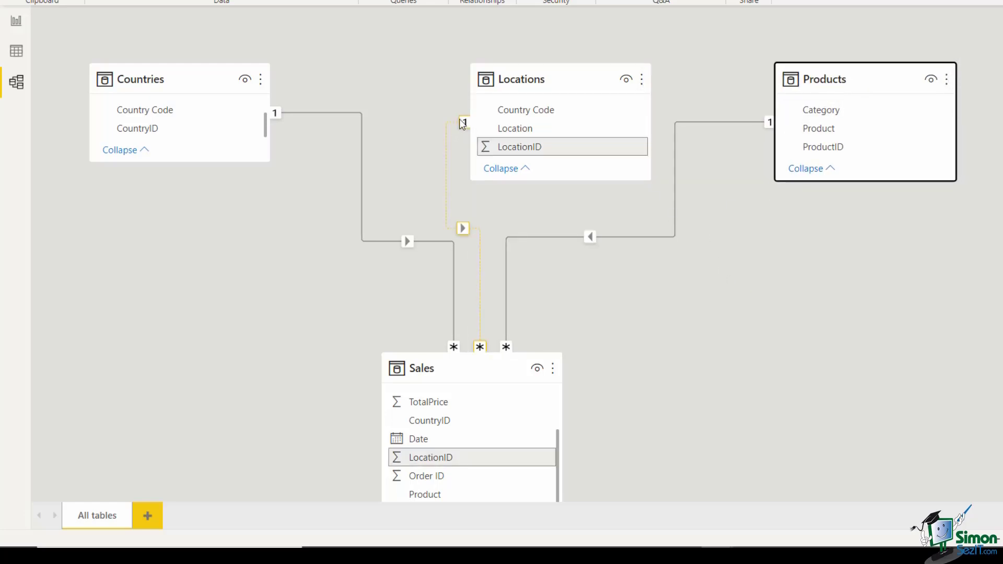
Step: Make the many-to-one relationship between Sales and Locations on LocationID active
double_click(445, 161)
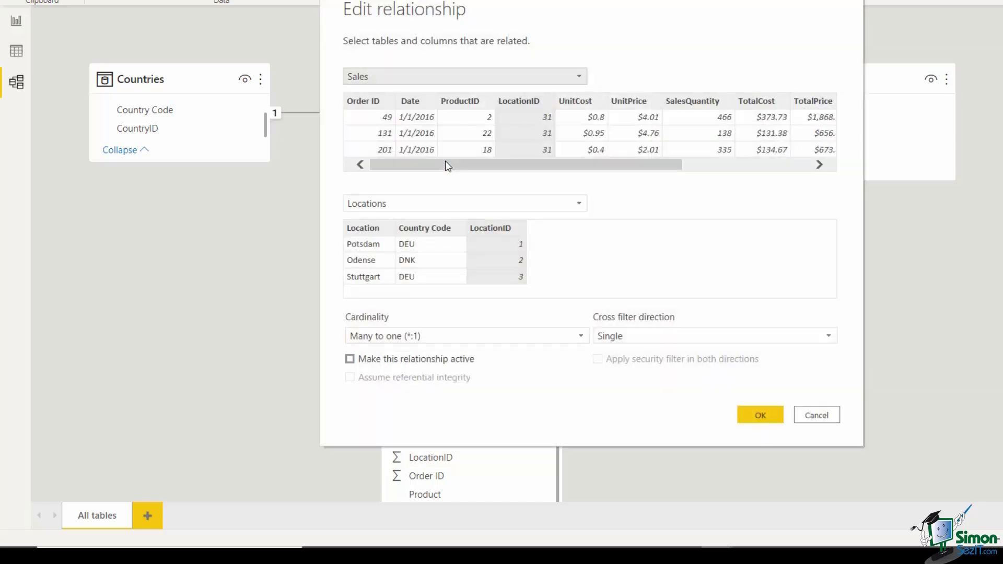
click(350, 359)
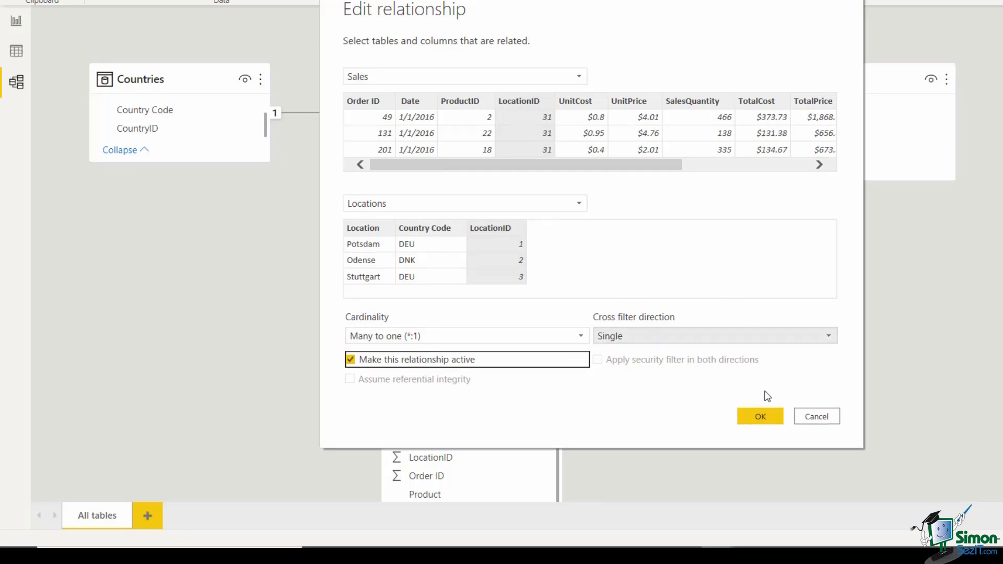
click(760, 416)
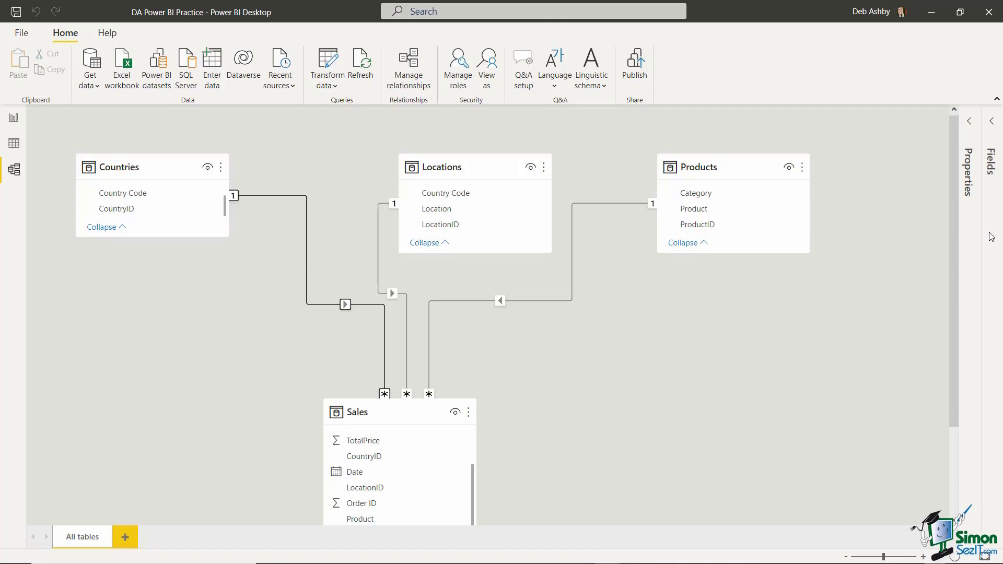
Step: Inspect the settings and connected CountryID fields of the Countries–Sales relationship without changing them
double_click(261, 196)
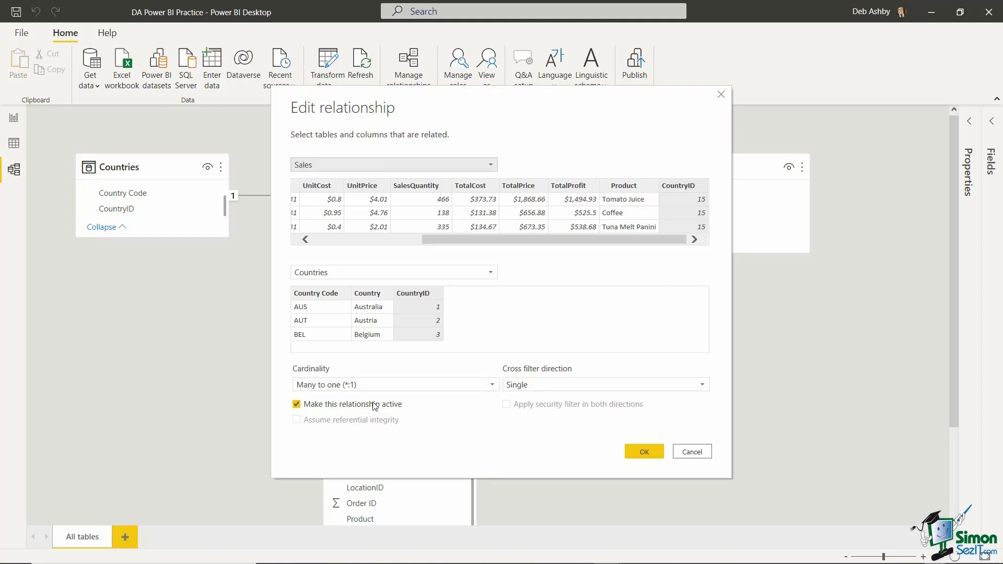
click(703, 452)
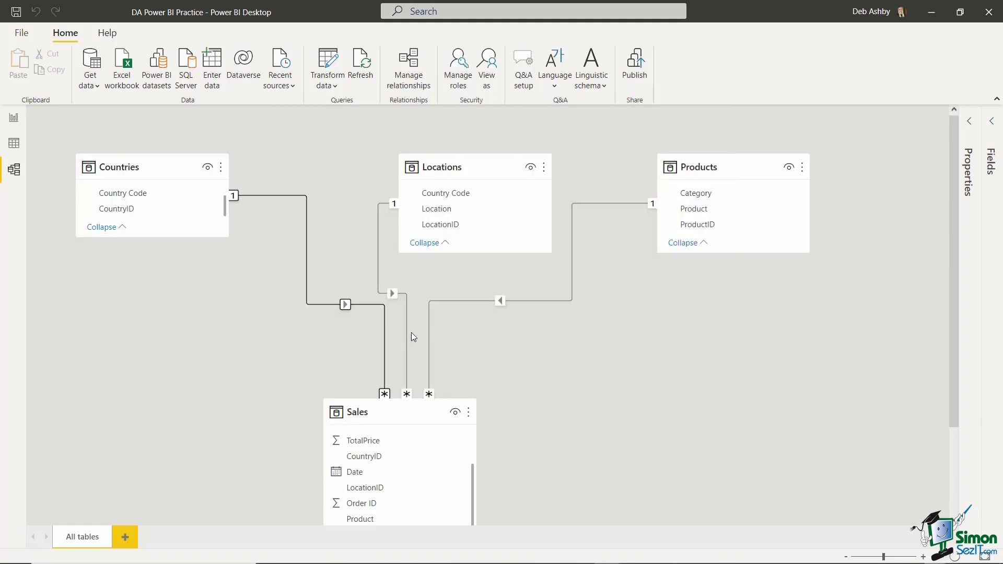
click(385, 371)
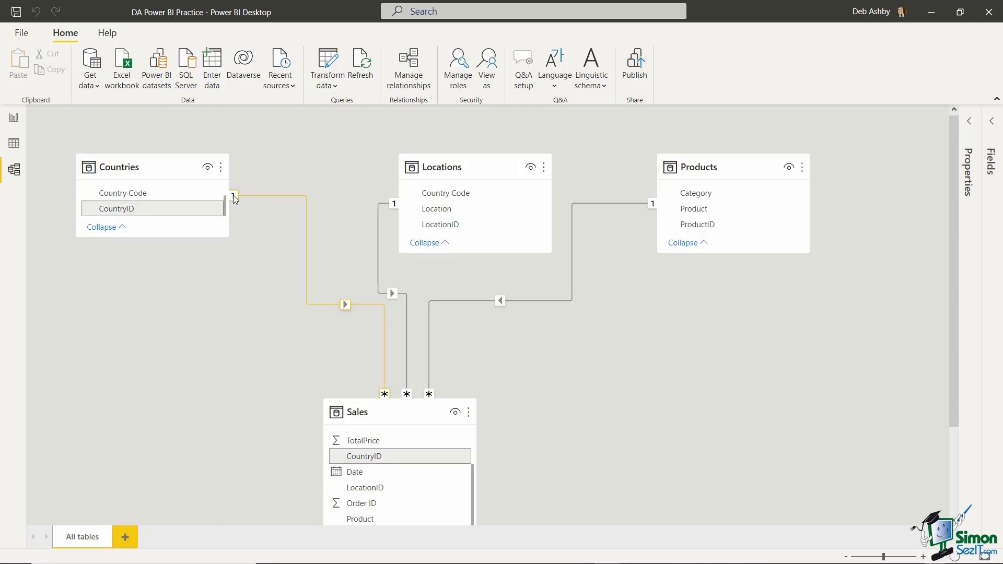
click(254, 196)
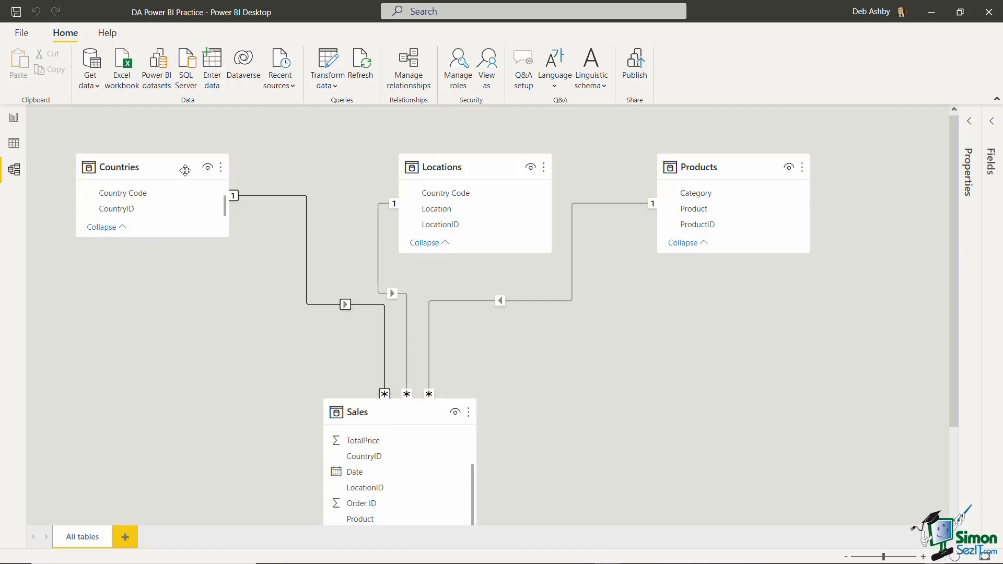
Step: Rearrange the model diagram with Sales above Countries and the Locations and Products tables beside it
drag(184, 166, 179, 362)
drag(472, 166, 507, 304)
drag(726, 163, 724, 310)
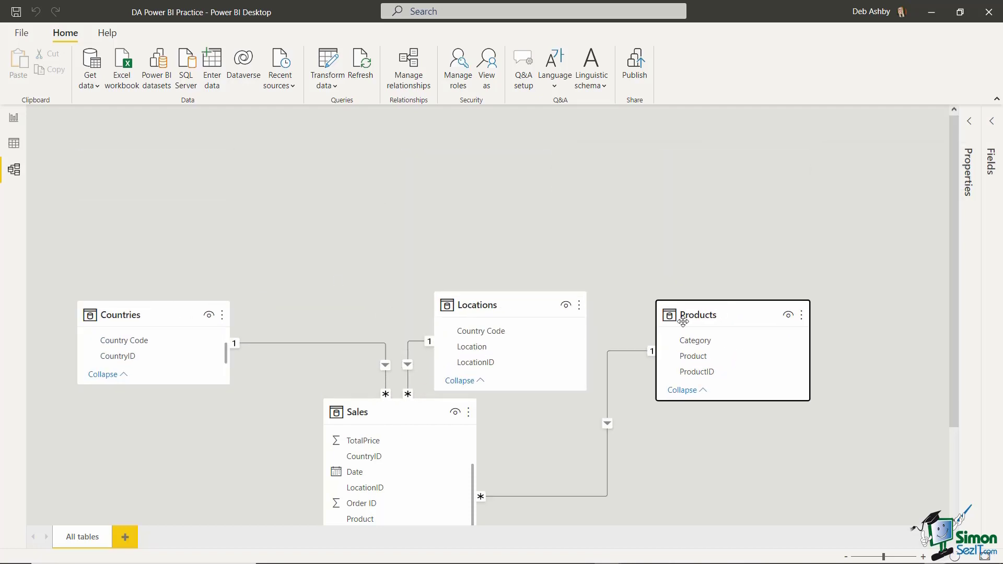
drag(394, 416, 314, 113)
drag(156, 316, 161, 376)
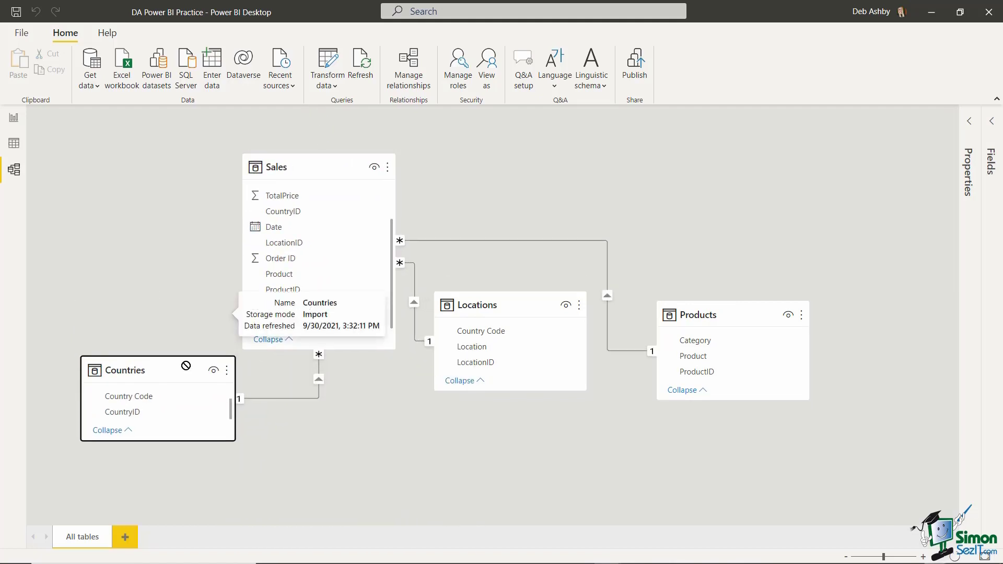
drag(312, 166, 294, 165)
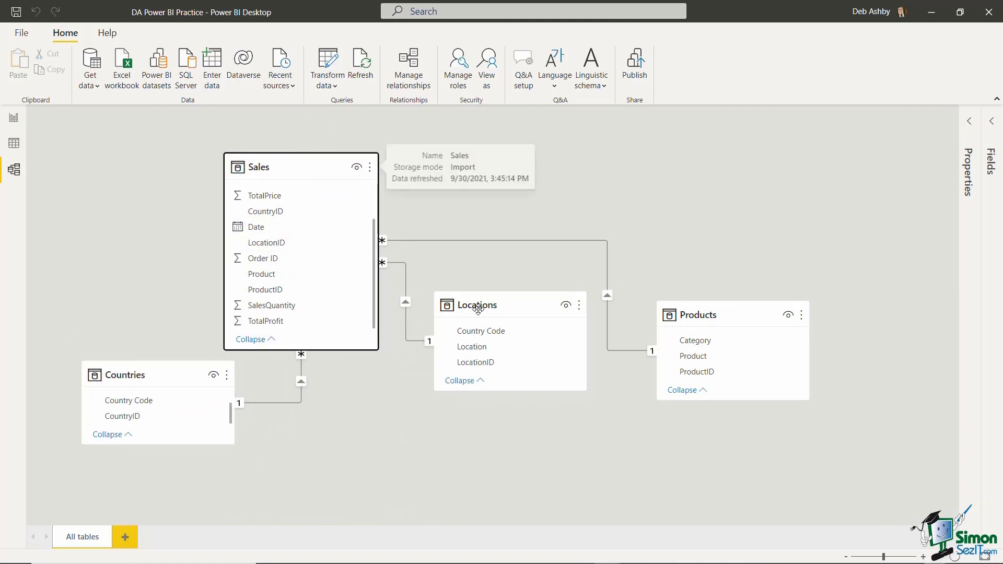
drag(502, 303, 512, 387)
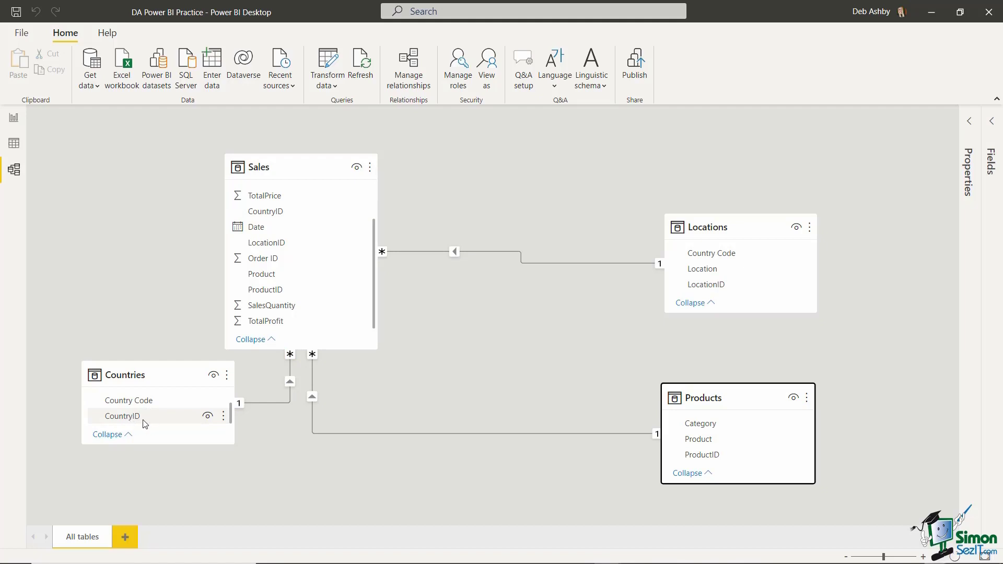
Step: Examine the Countries table data and the CountryID column of the Sales table to compare unique and repeated values
click(14, 143)
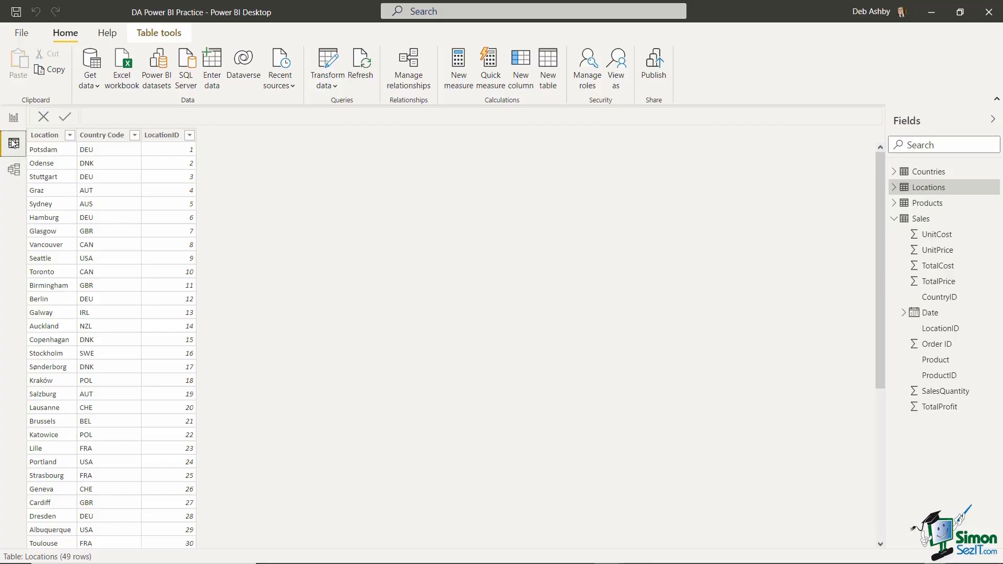
click(940, 172)
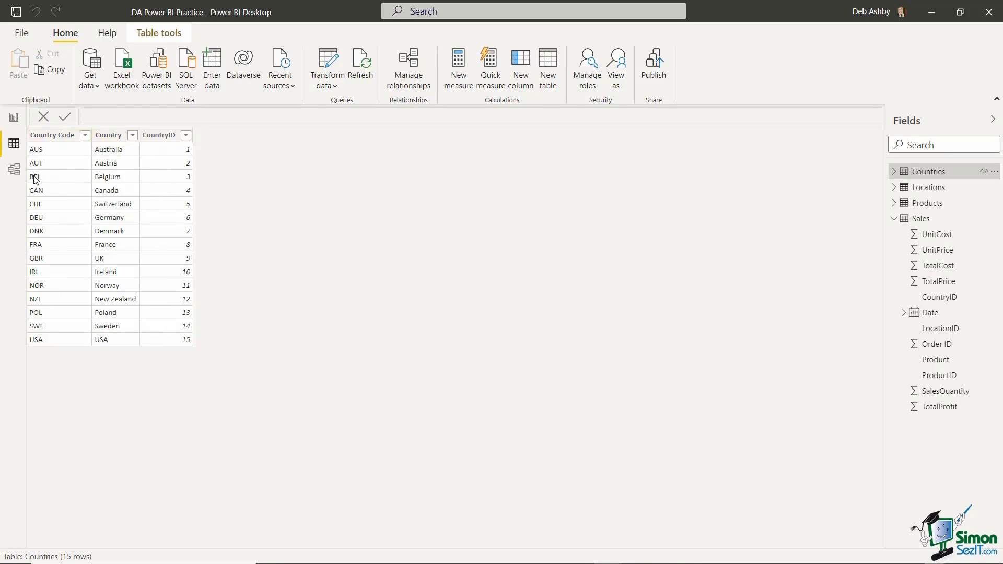
click(922, 219)
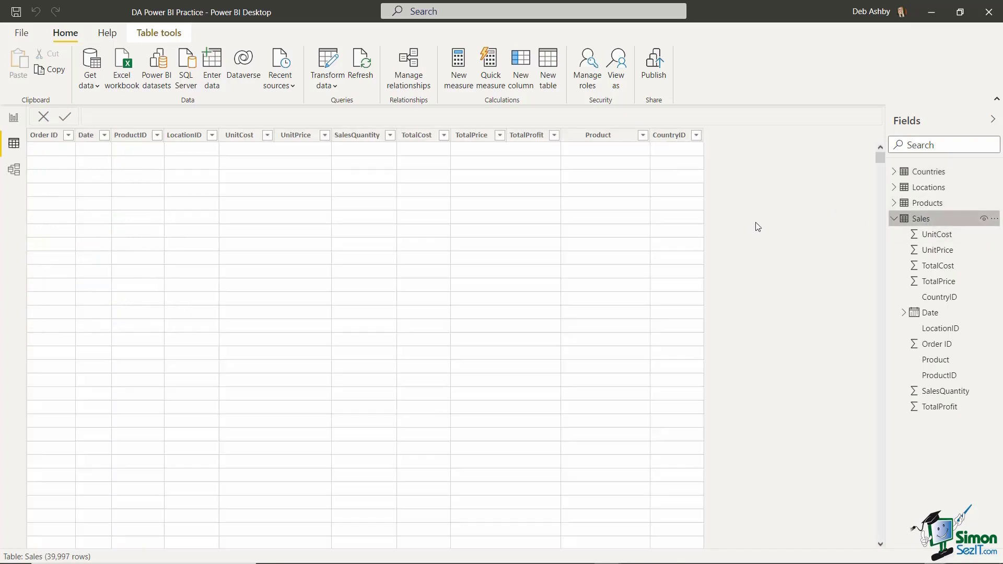
click(674, 137)
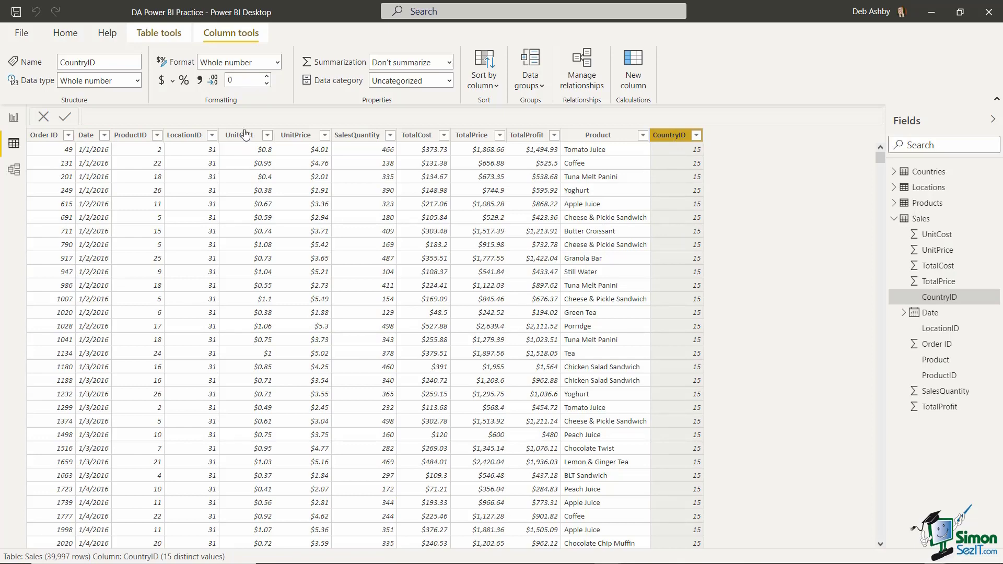
Step: Try the One to many (1:*) cardinality on the Sales–Countries relationship in the model diagram and cancel the edit
click(14, 169)
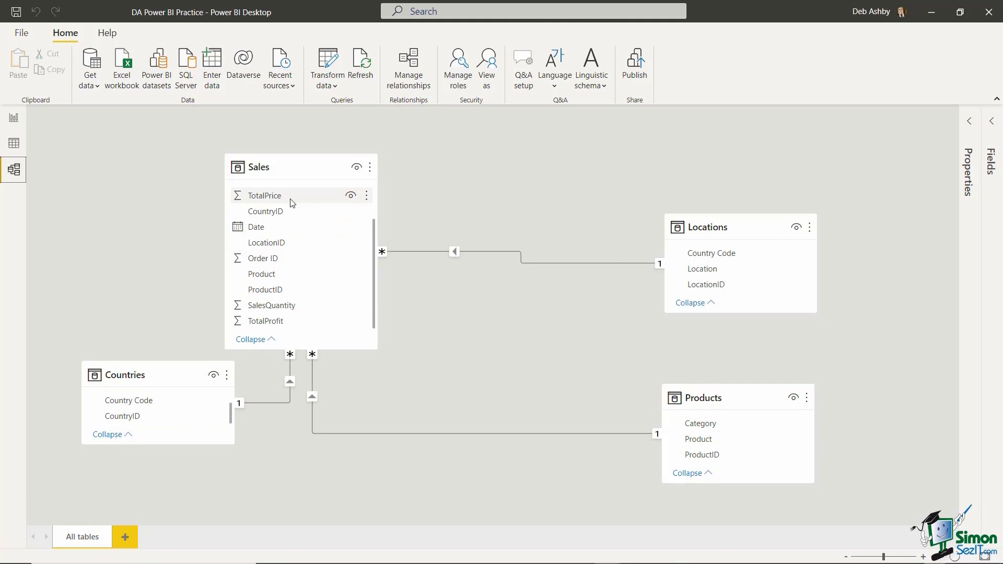
double_click(291, 370)
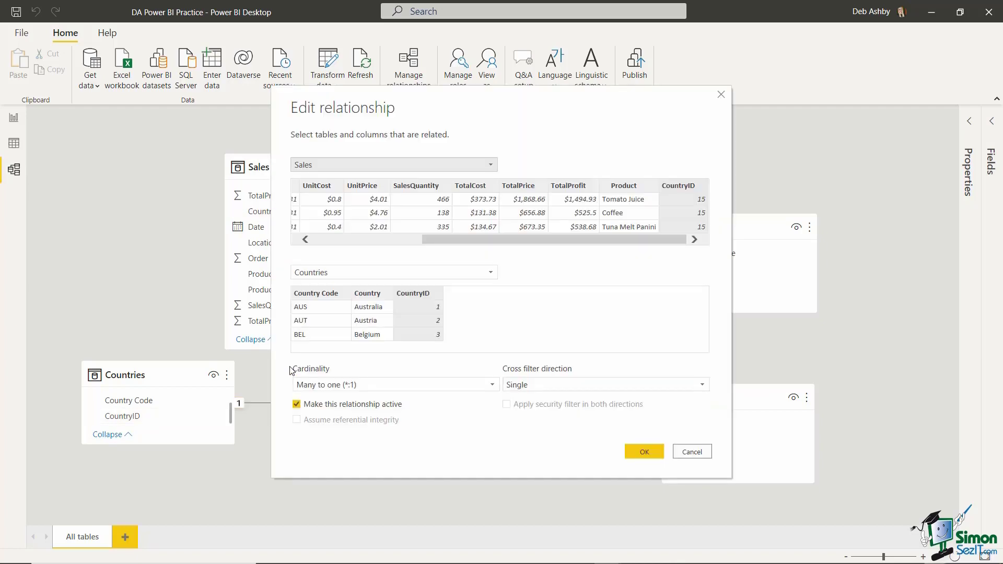
click(491, 383)
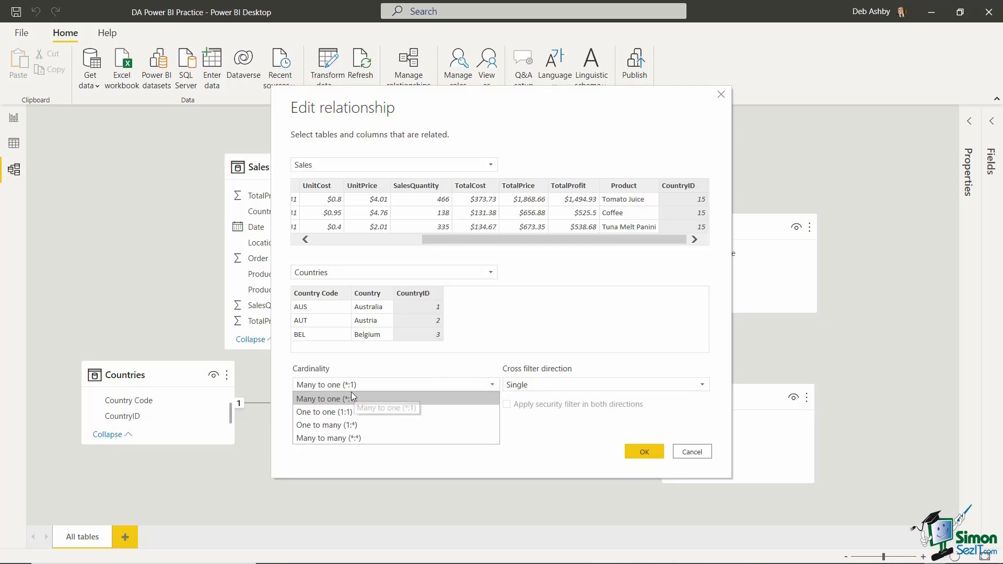
click(345, 425)
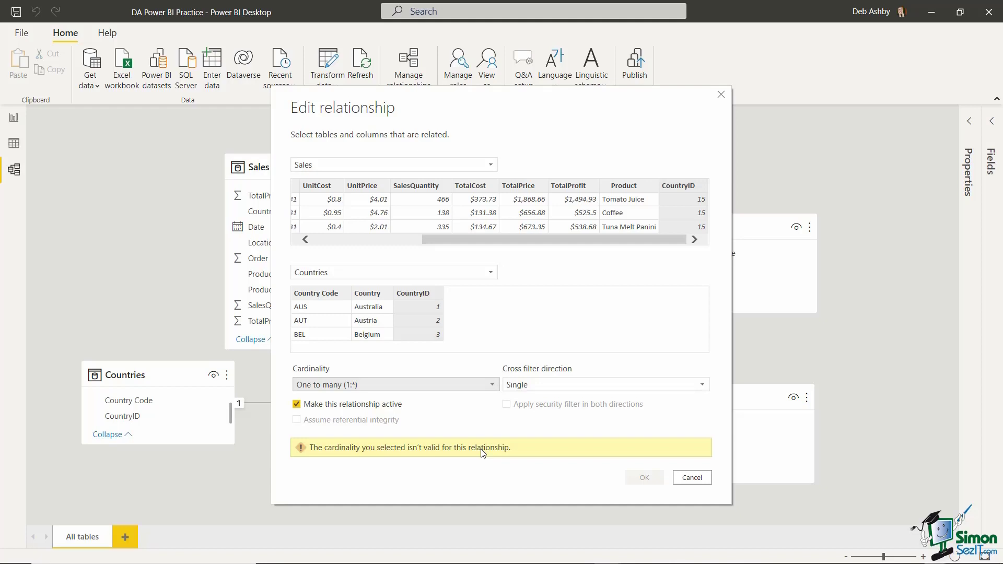
click(492, 385)
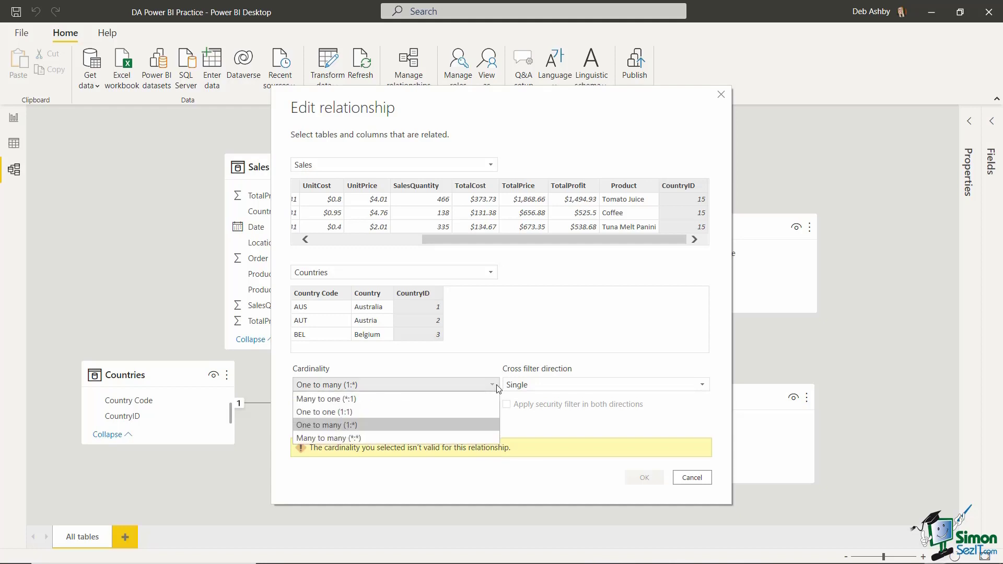
click(368, 399)
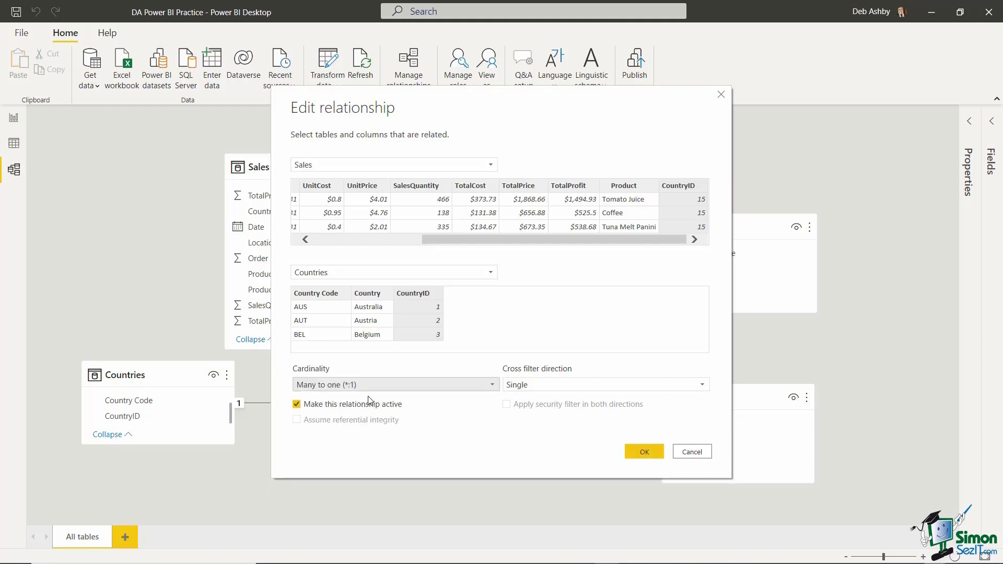
click(492, 385)
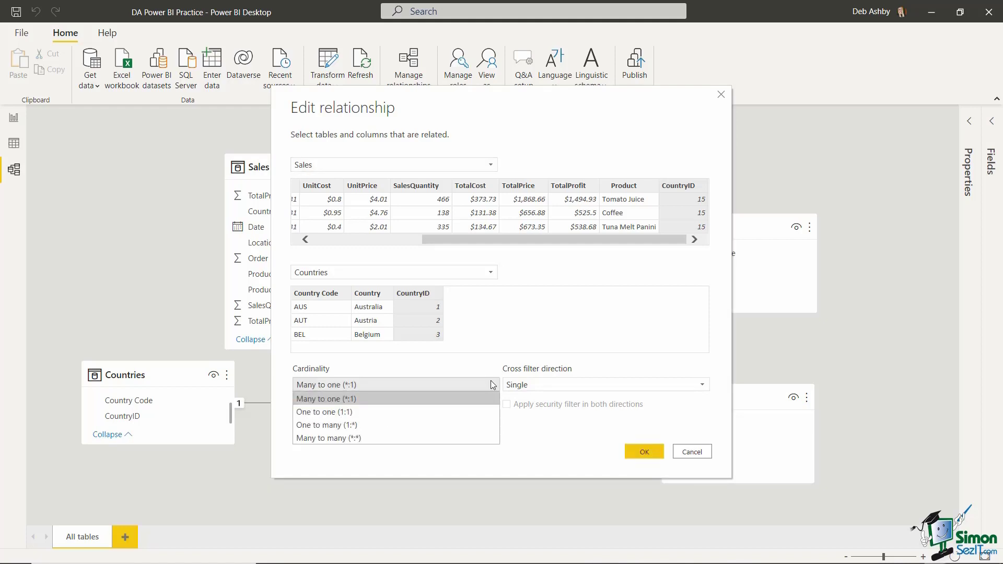
click(379, 425)
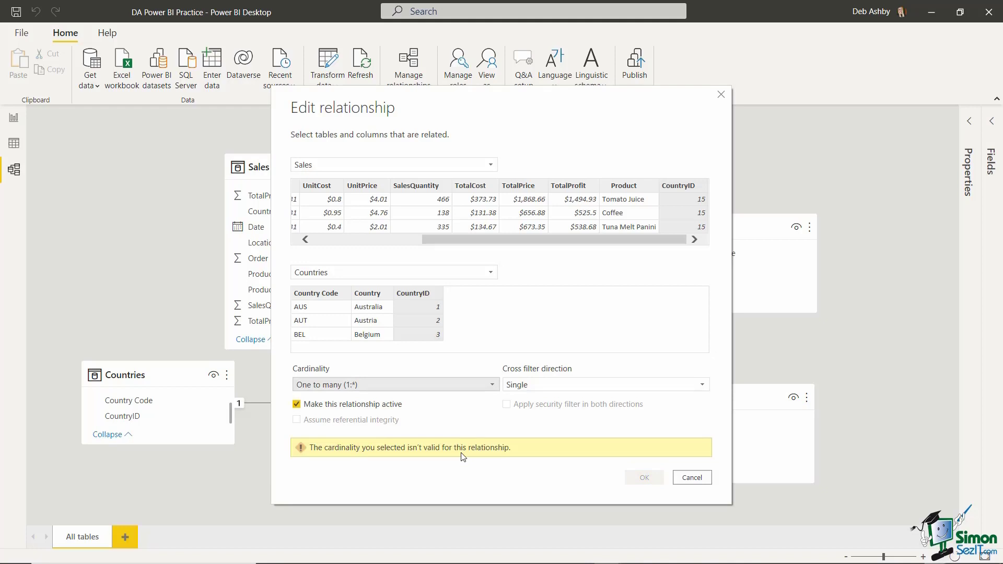
click(492, 385)
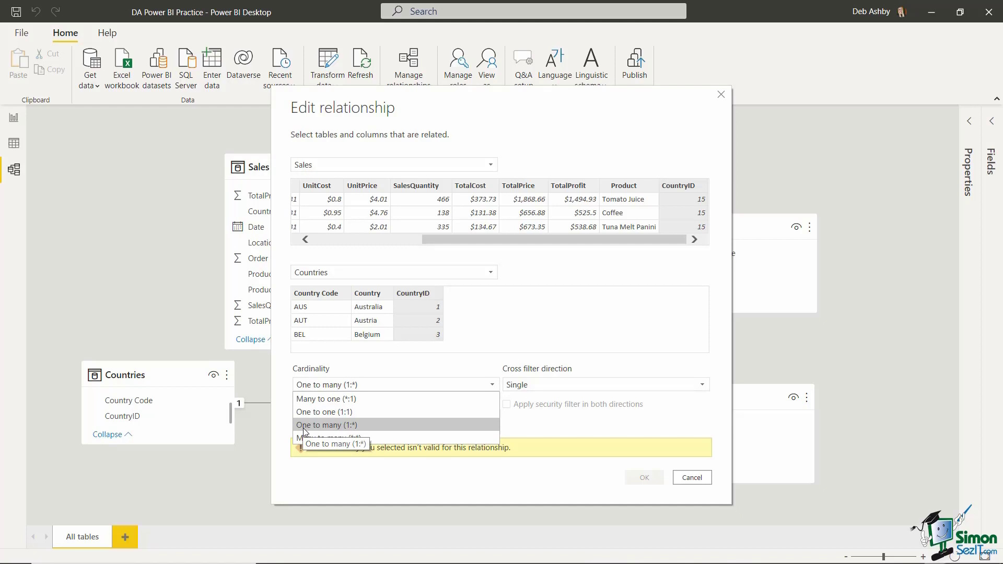
key(Escape)
key(Escape)
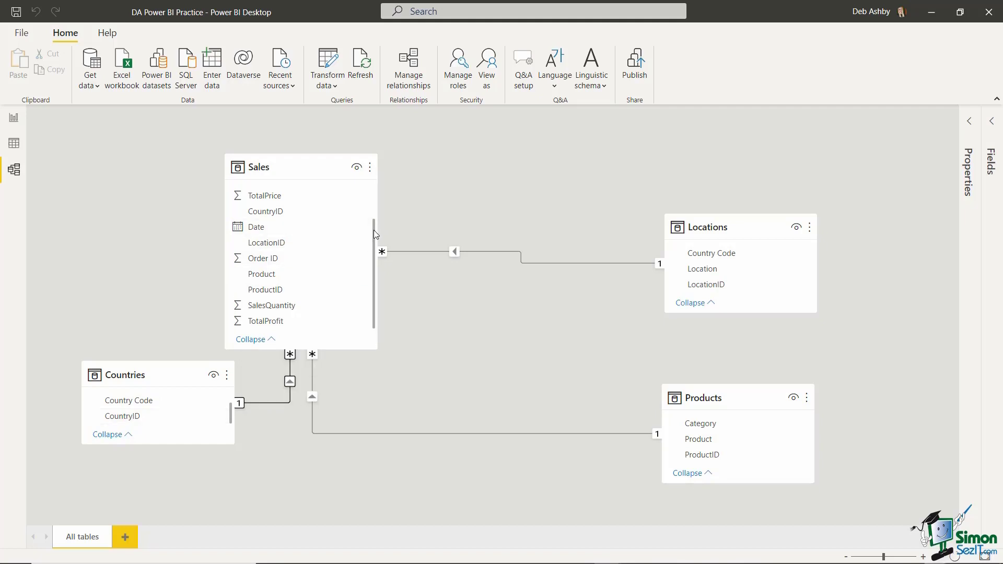
Step: Check the first fields of the Sales table and try One to many (1:*) once more on its Countries relationship
drag(374, 230, 380, 184)
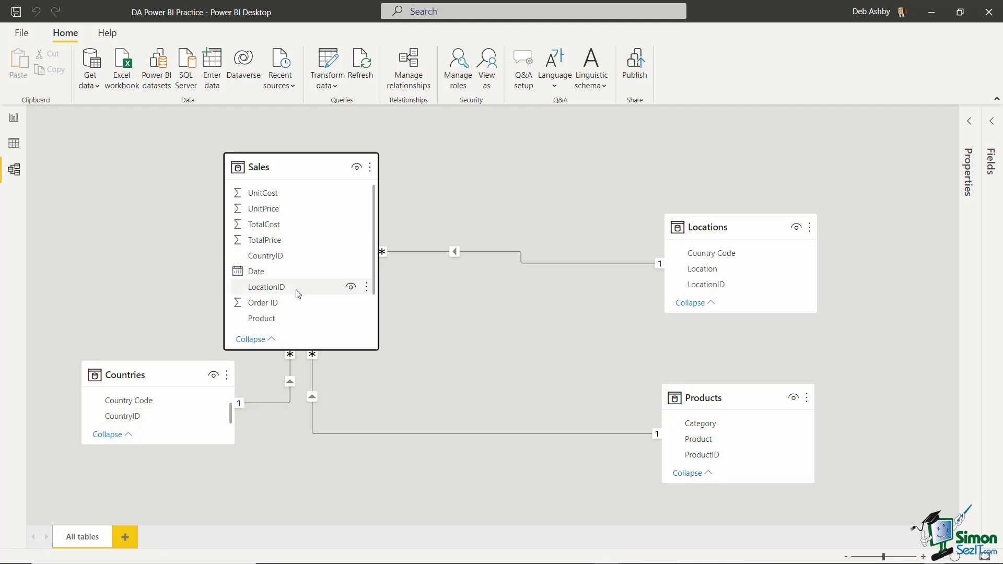
click(289, 362)
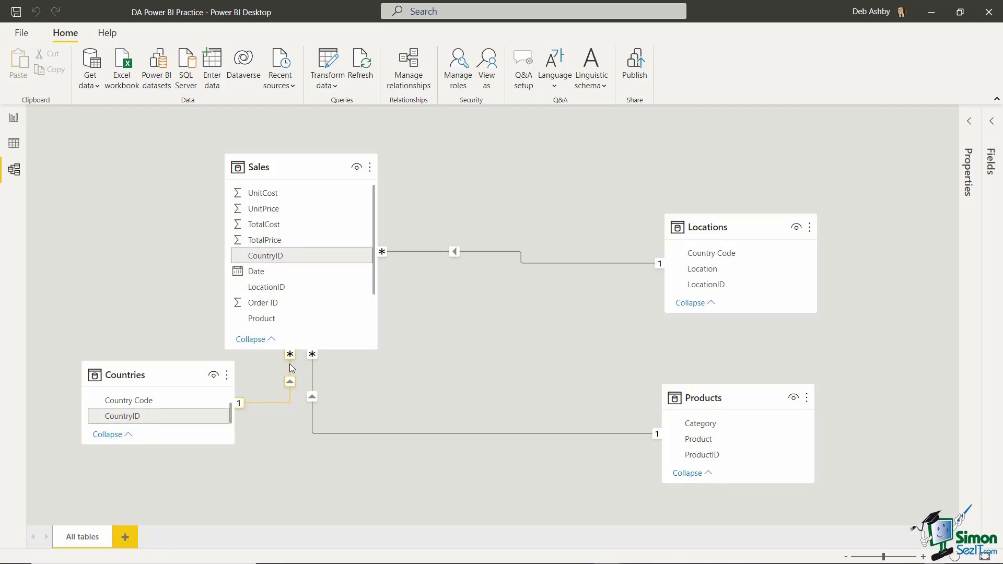
double_click(290, 366)
click(371, 387)
click(358, 418)
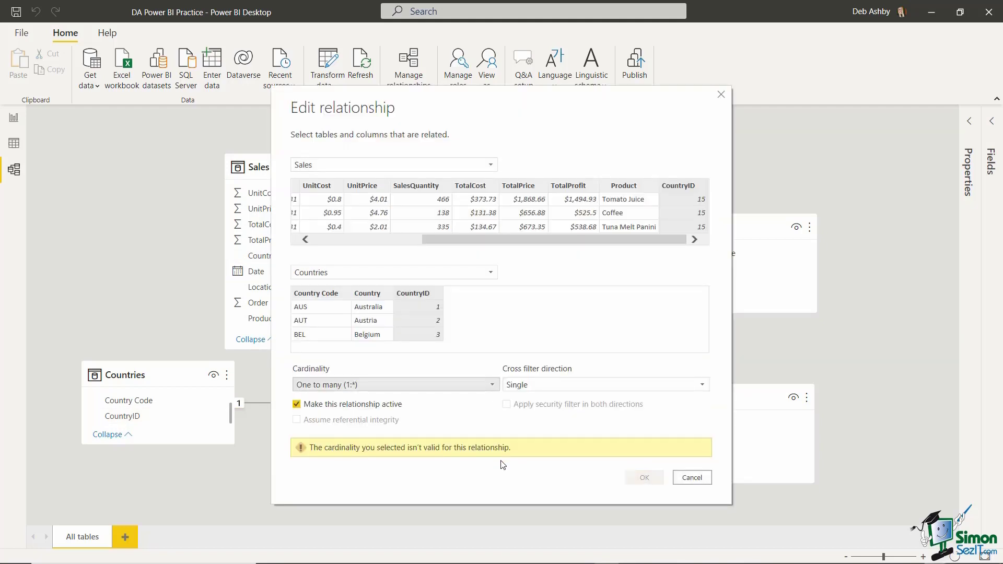
click(491, 385)
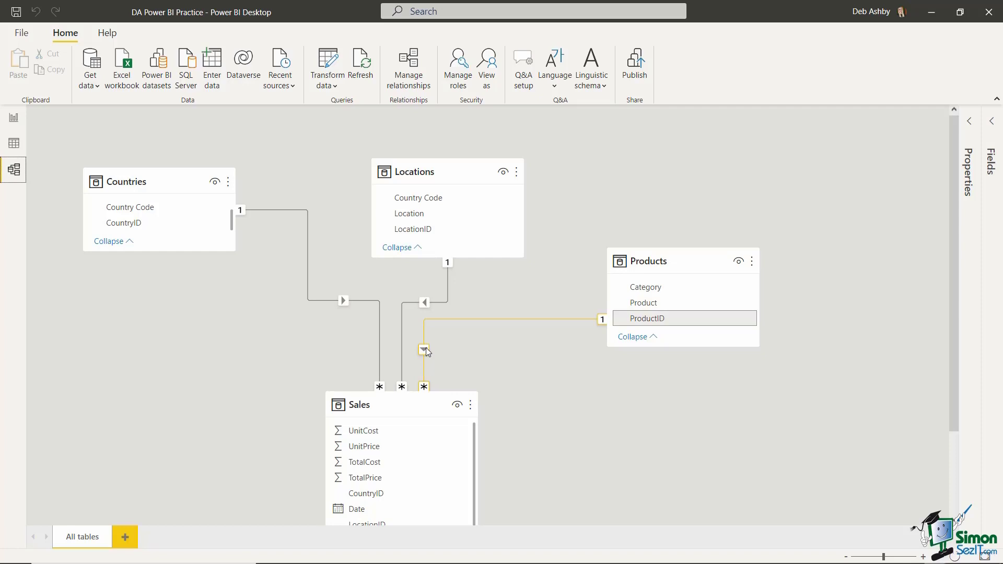
Step: Review the Single and Both cross filter direction options of the Countries–Sales relationship against the diagram and leave without saving
double_click(322, 300)
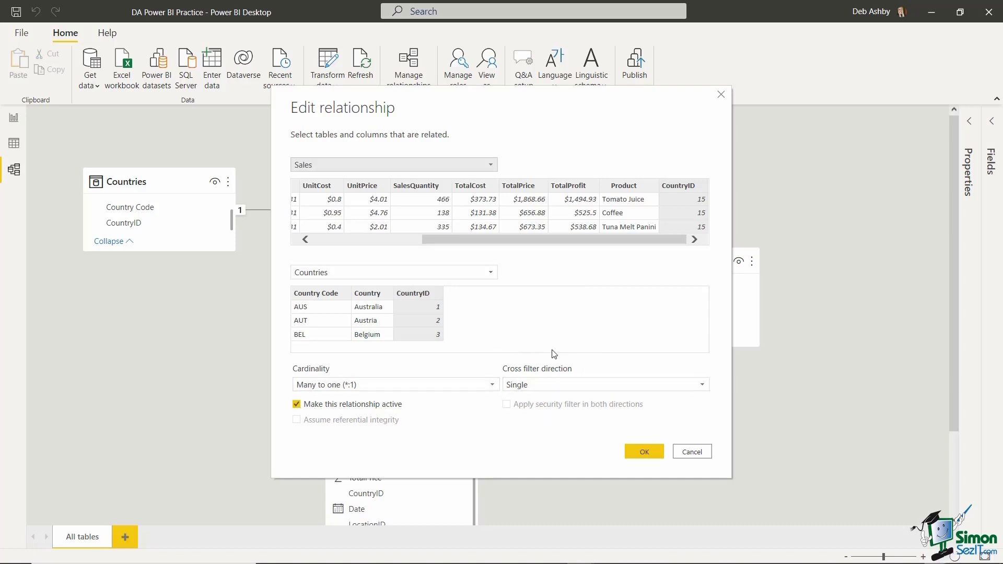
drag(528, 137, 760, 117)
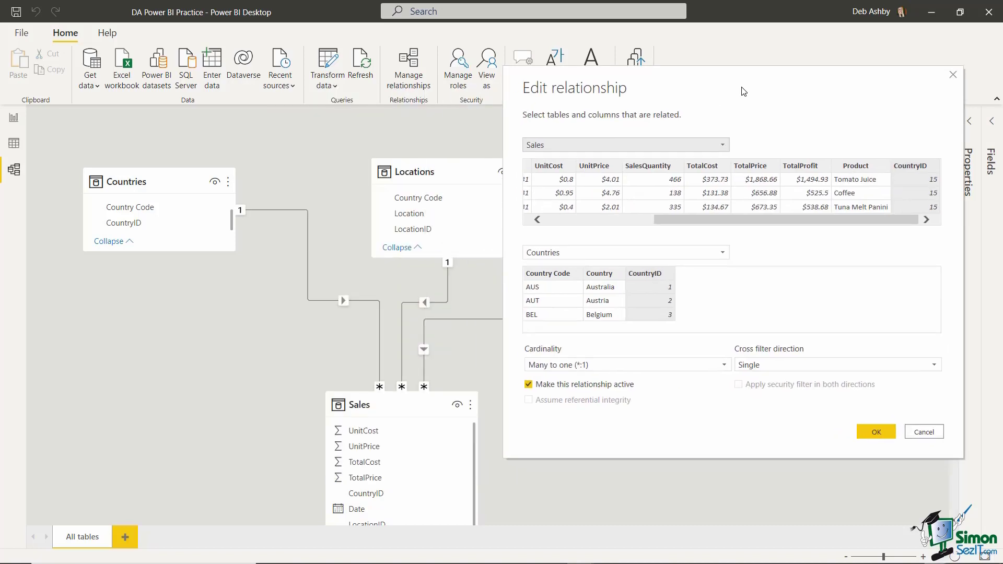
click(936, 365)
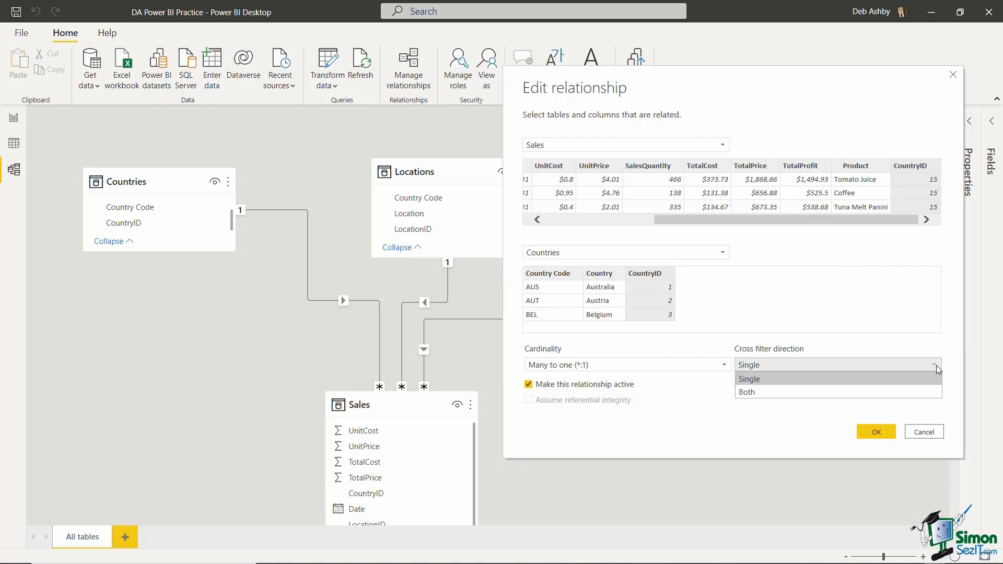
click(936, 365)
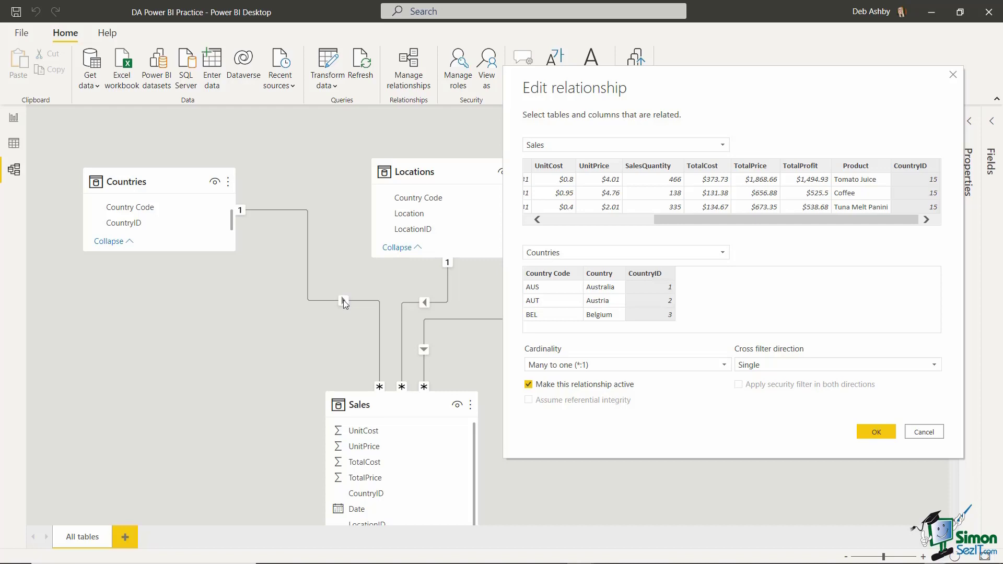
click(817, 364)
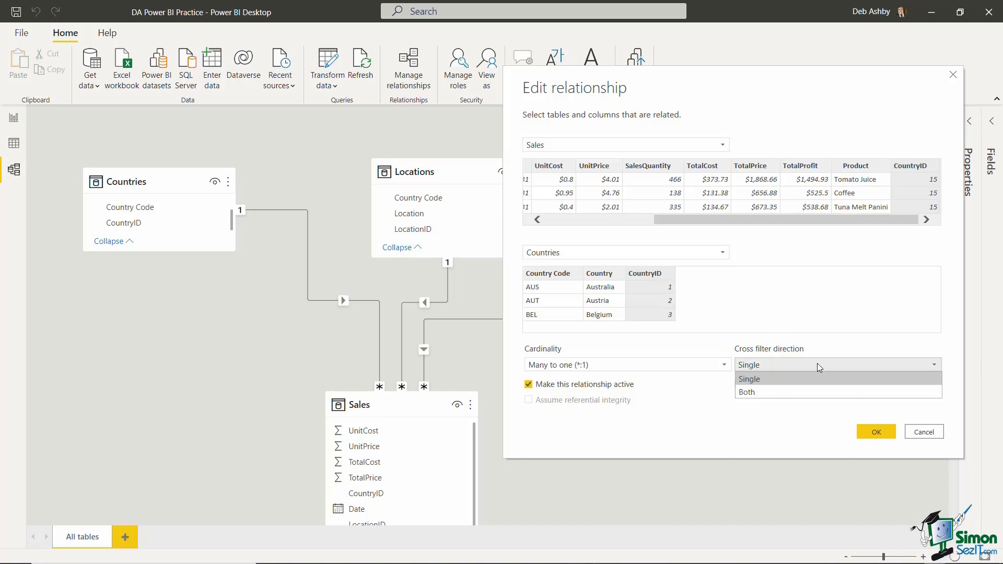
click(404, 324)
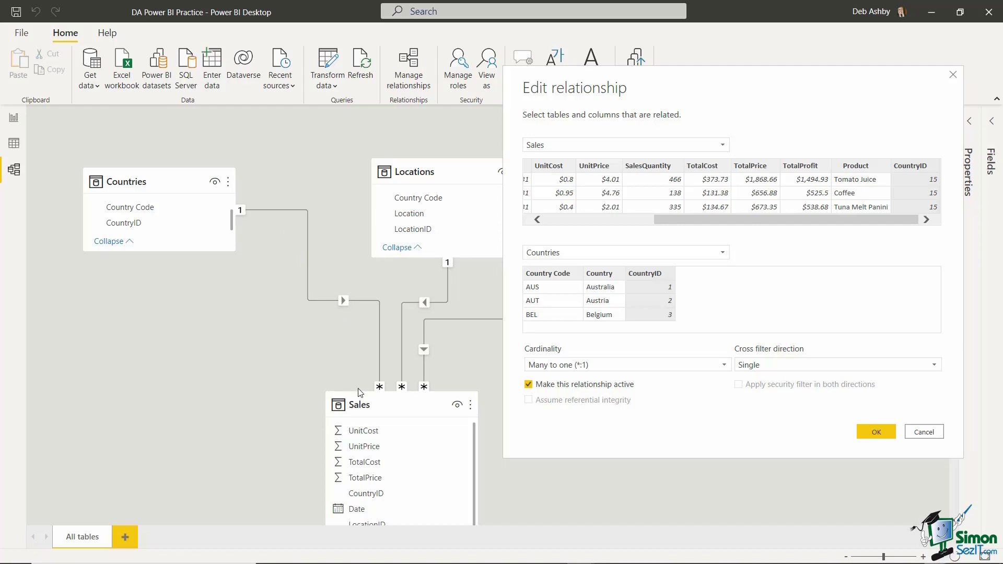
click(923, 433)
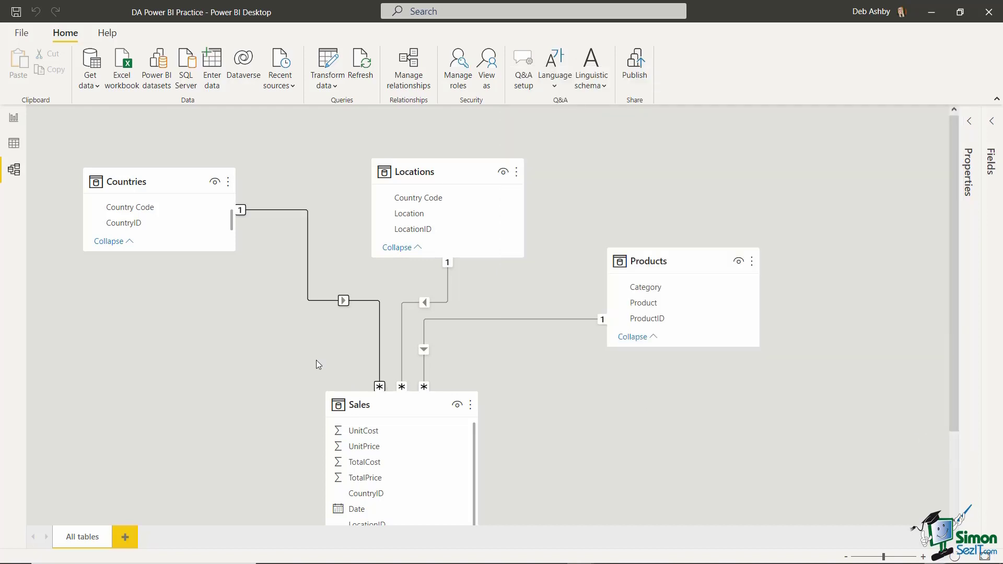
Step: Test the filtering in the report by selecting Austria and then Canada in the Country table beside the location matrix
click(14, 120)
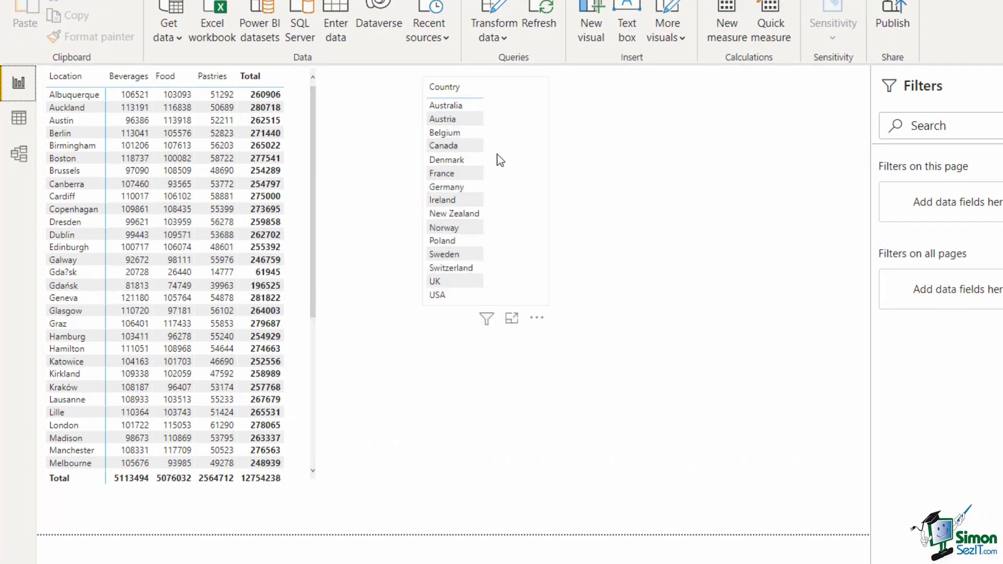
click(293, 117)
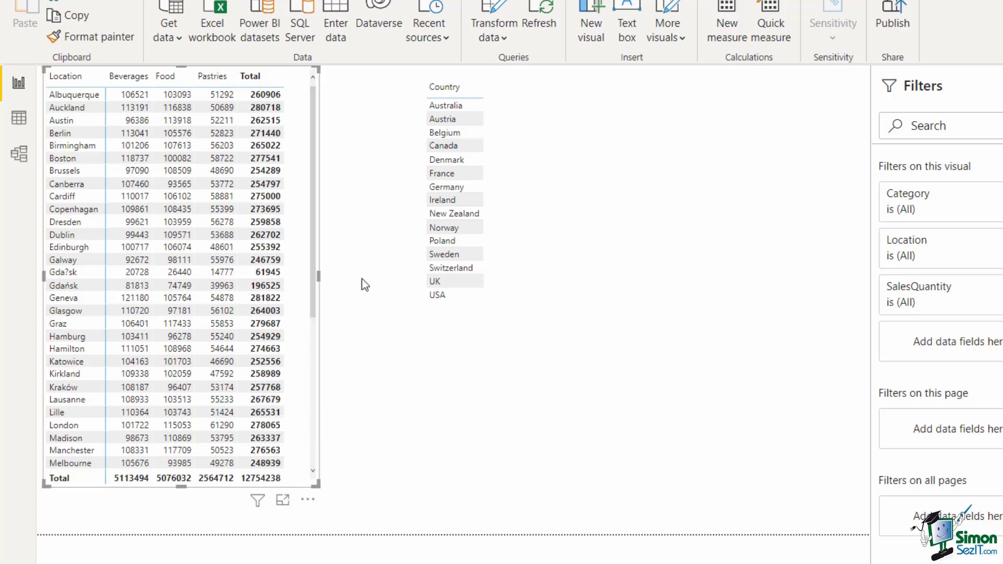
click(469, 89)
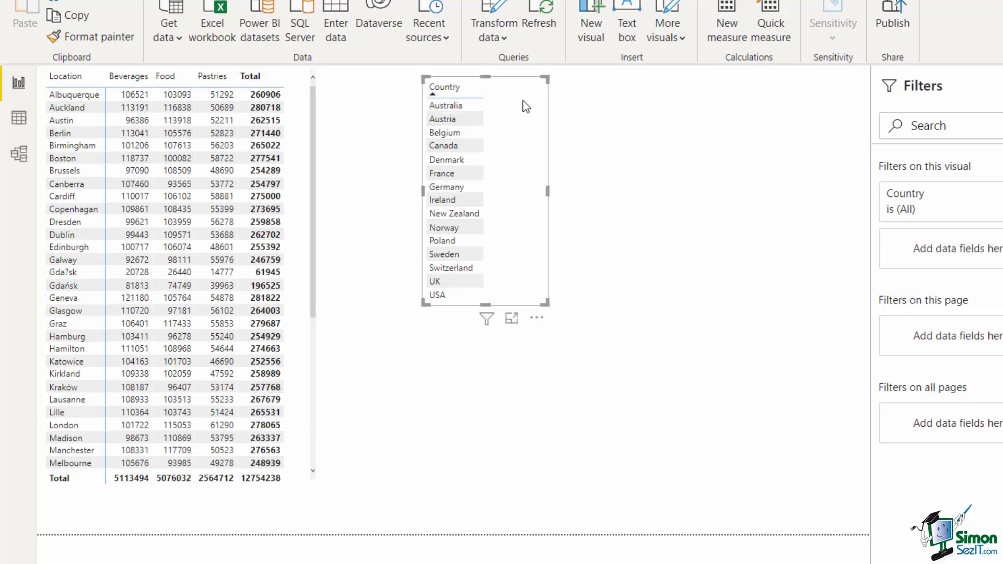
click(647, 159)
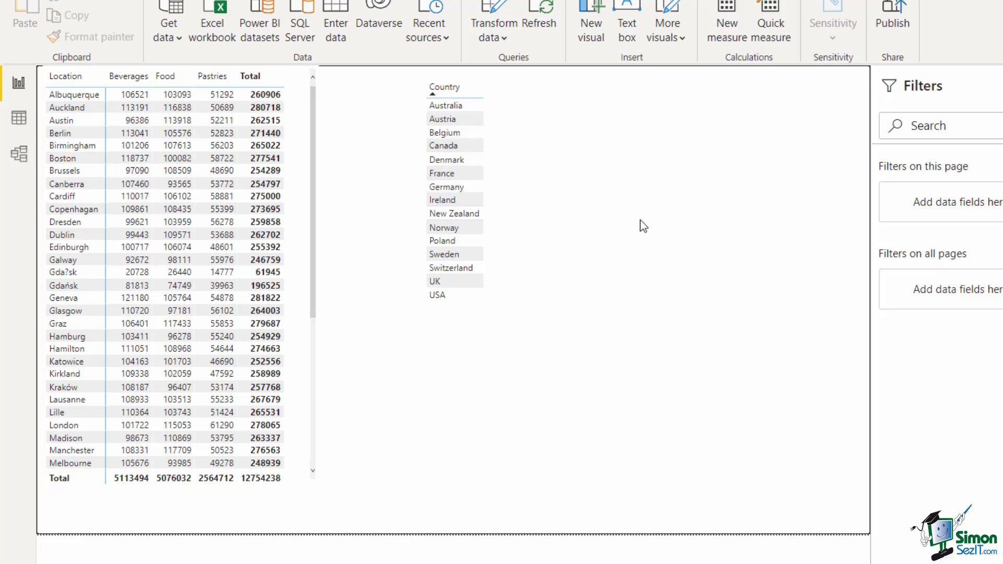
click(455, 122)
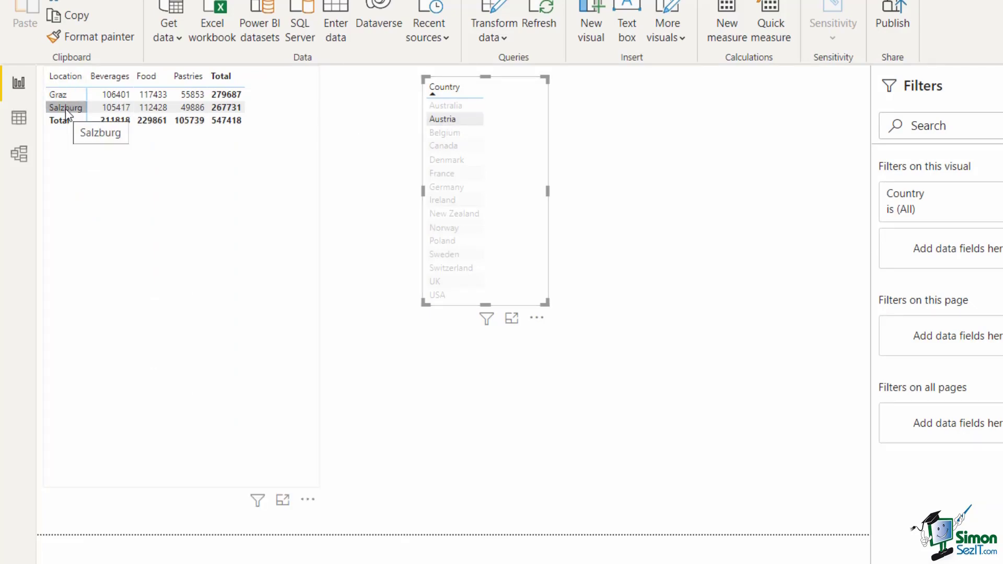
click(448, 150)
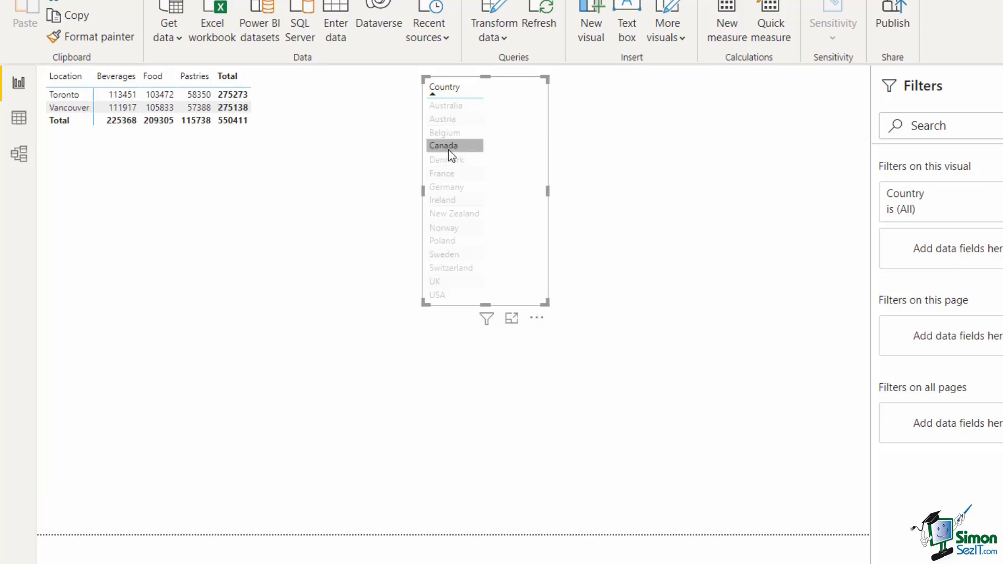
Step: Filter the location matrix by New Zealand and Norway together through the Country table, and clear the selection
click(464, 216)
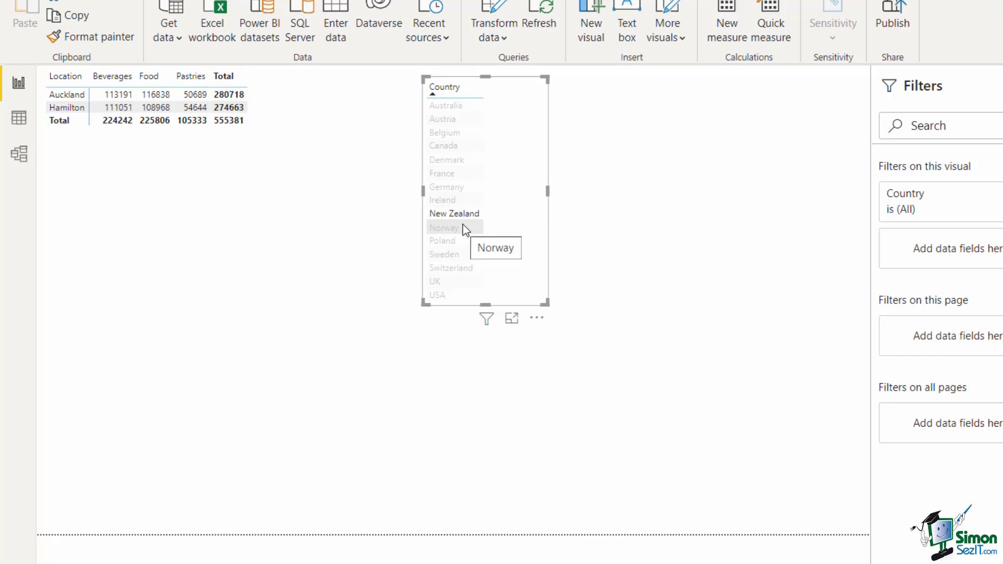
ctrl+click(458, 230)
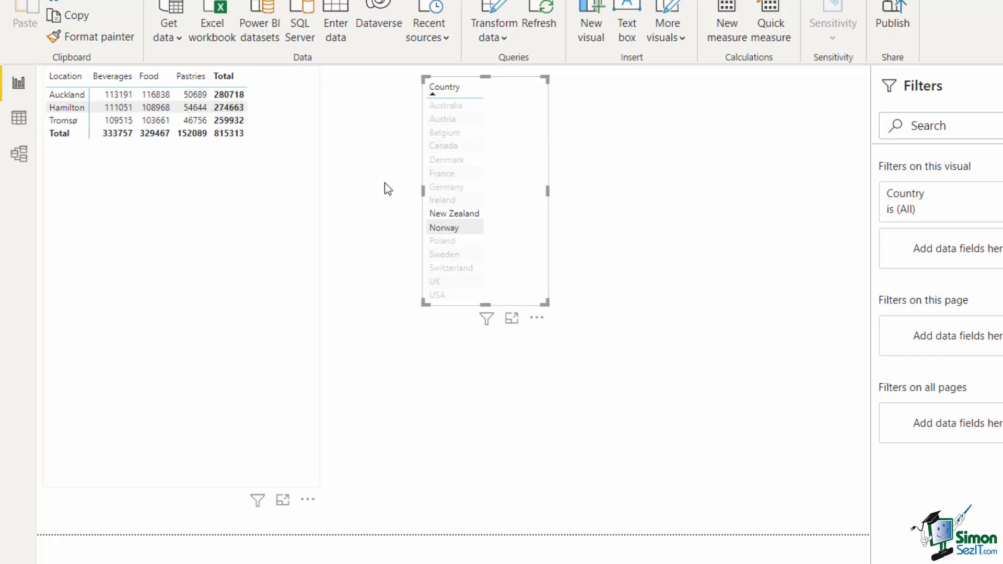
click(614, 214)
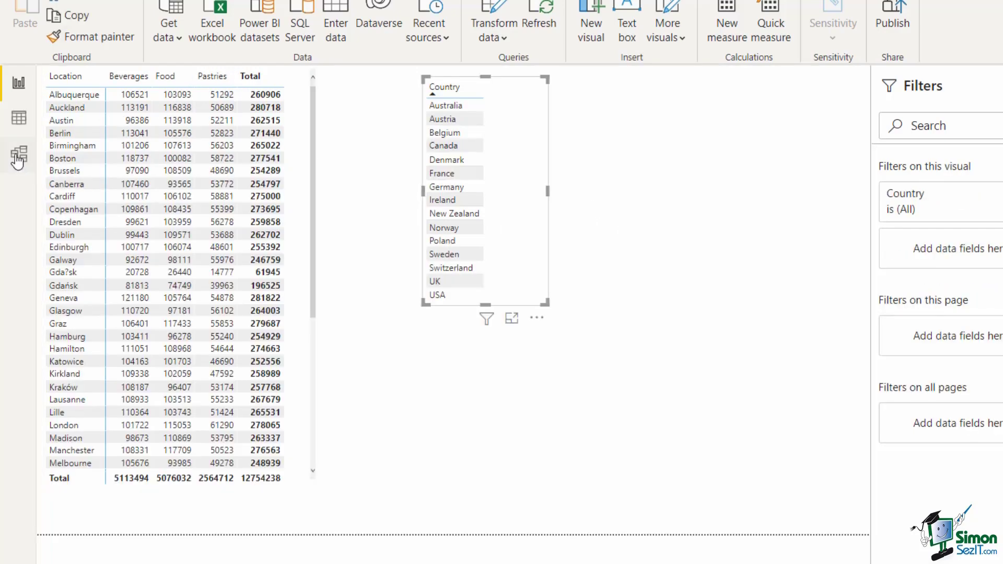
Step: Check the filter arrows in the model diagram and test the reverse direction in the report by selecting Copenhagan in the location matrix
click(19, 153)
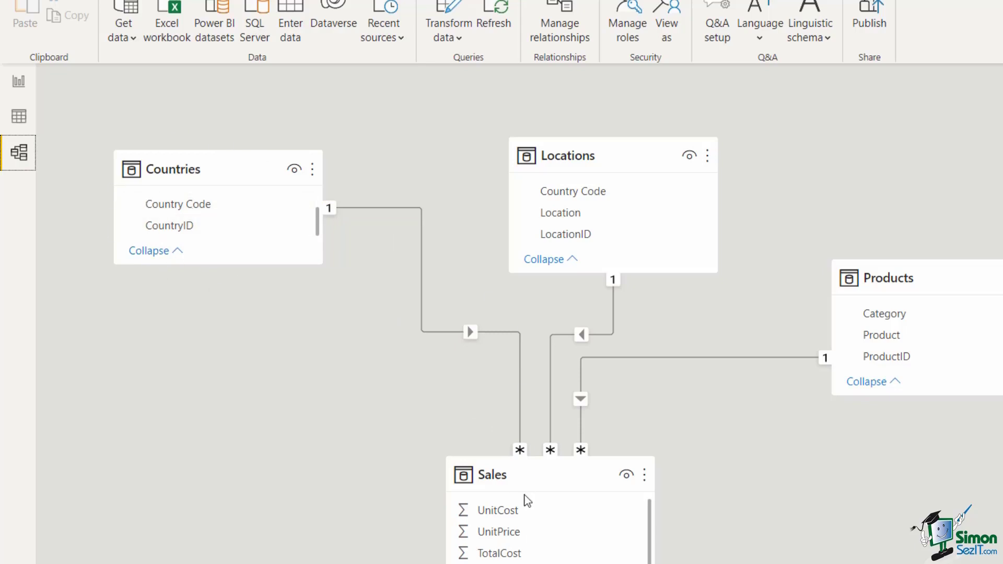
click(20, 87)
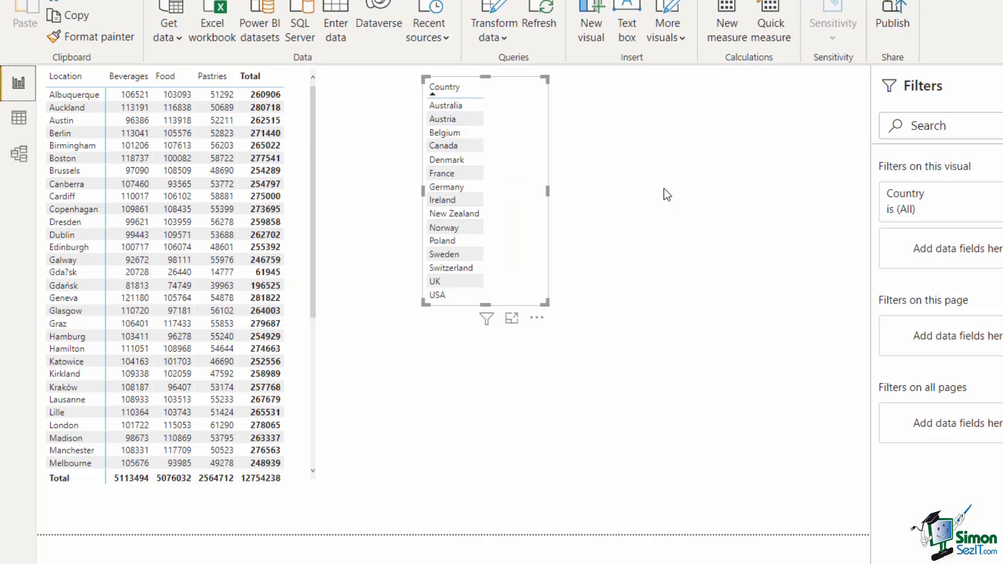
click(71, 210)
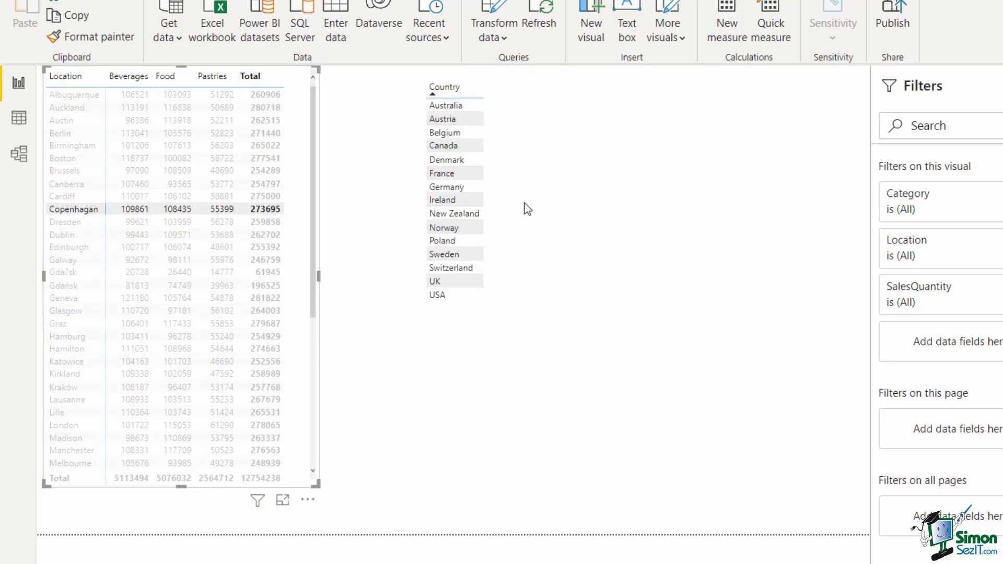
click(306, 128)
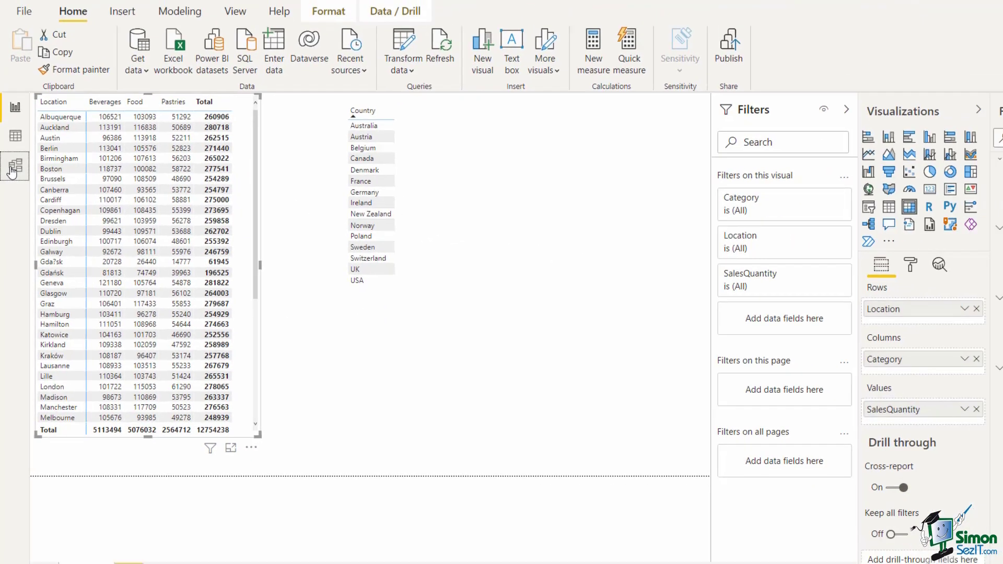
Step: Set the cross filter direction of the Countries–Sales relationship to Both in the model diagram
click(13, 168)
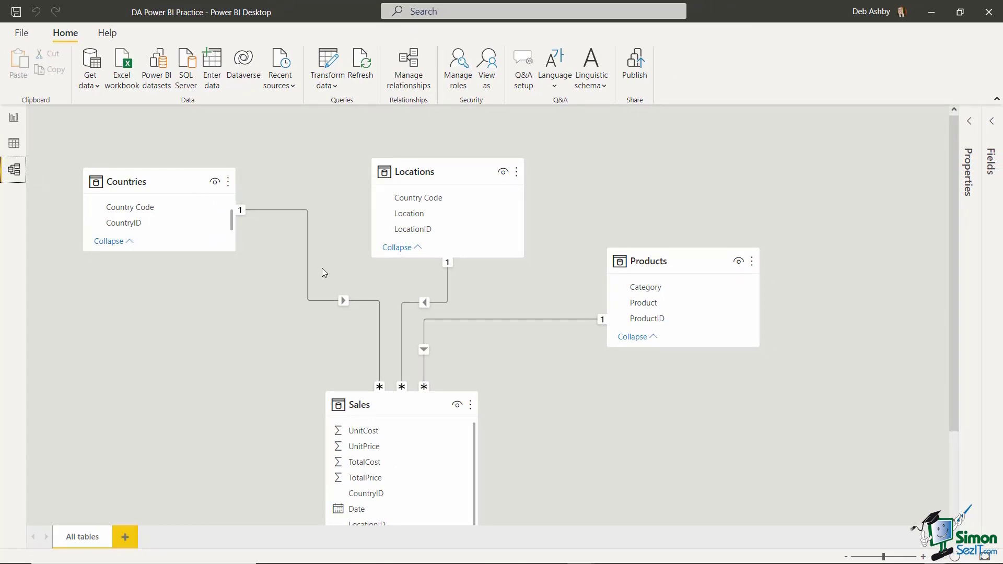
double_click(307, 245)
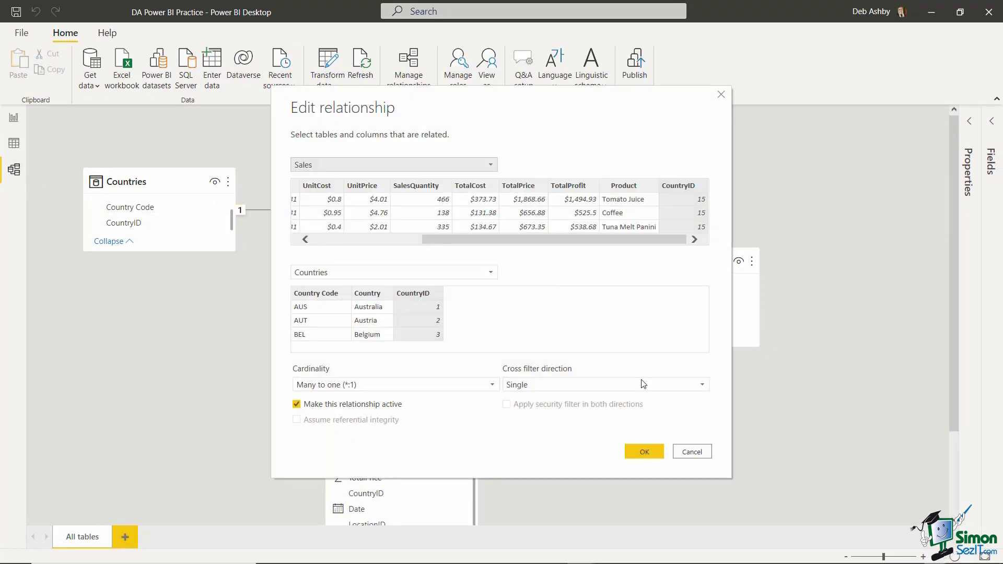
click(703, 386)
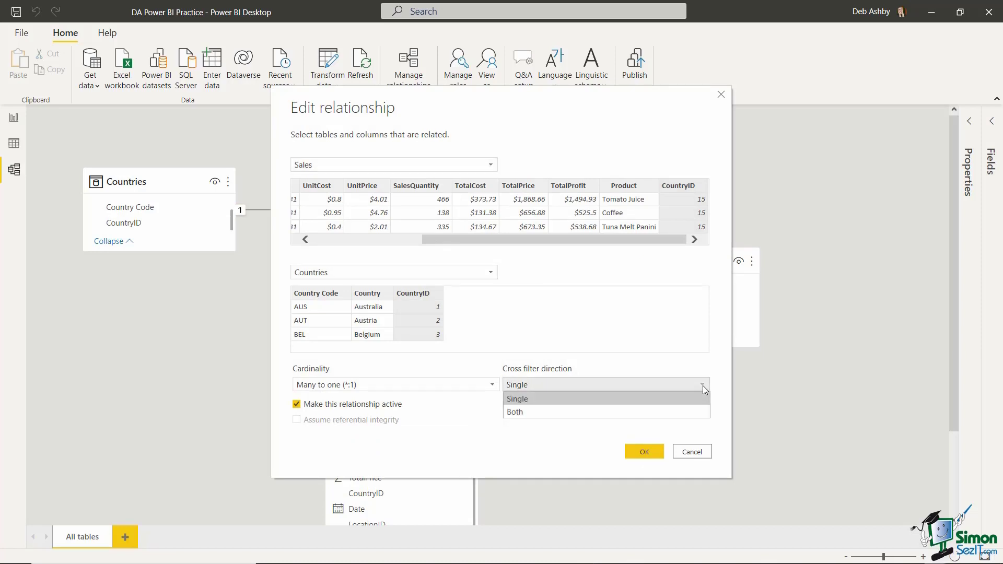
click(530, 412)
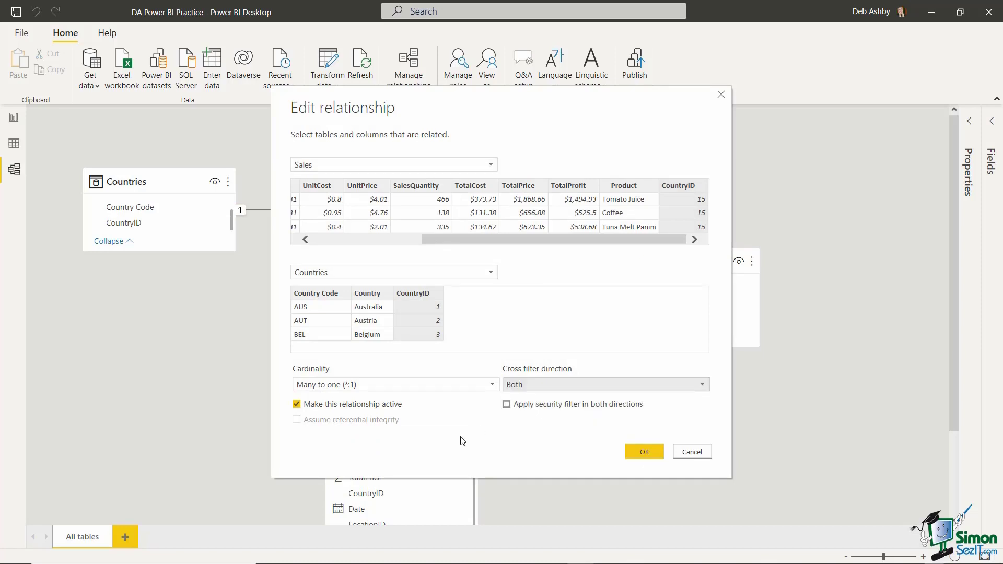
click(649, 450)
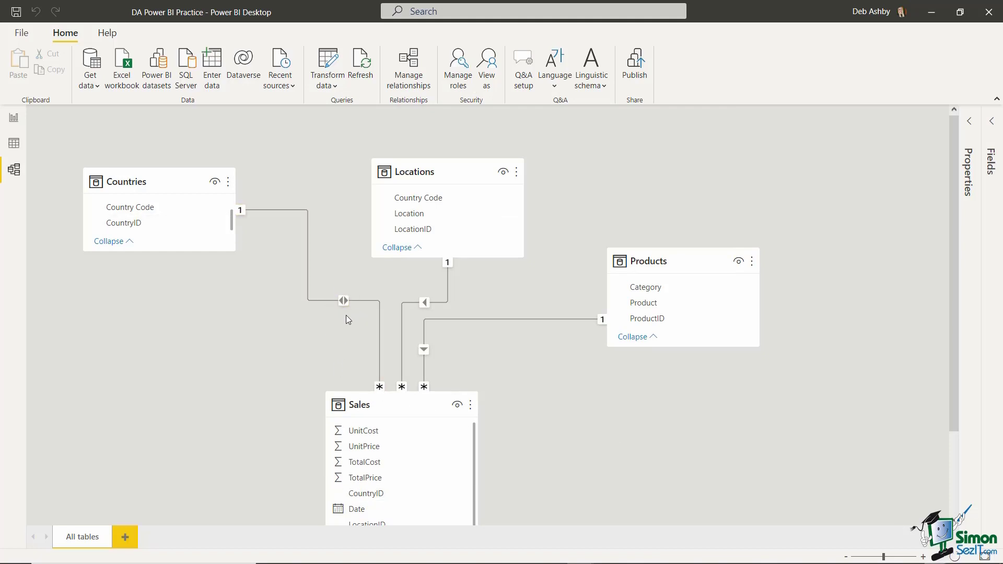
Step: Test the filtering in the report by selecting Berlin in the location matrix beside the Country table
click(14, 119)
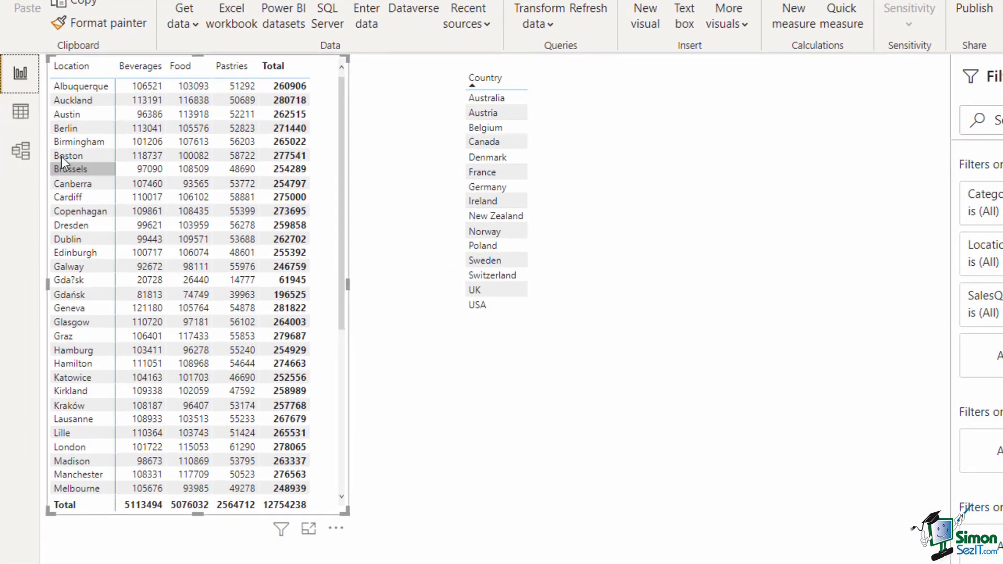
click(76, 127)
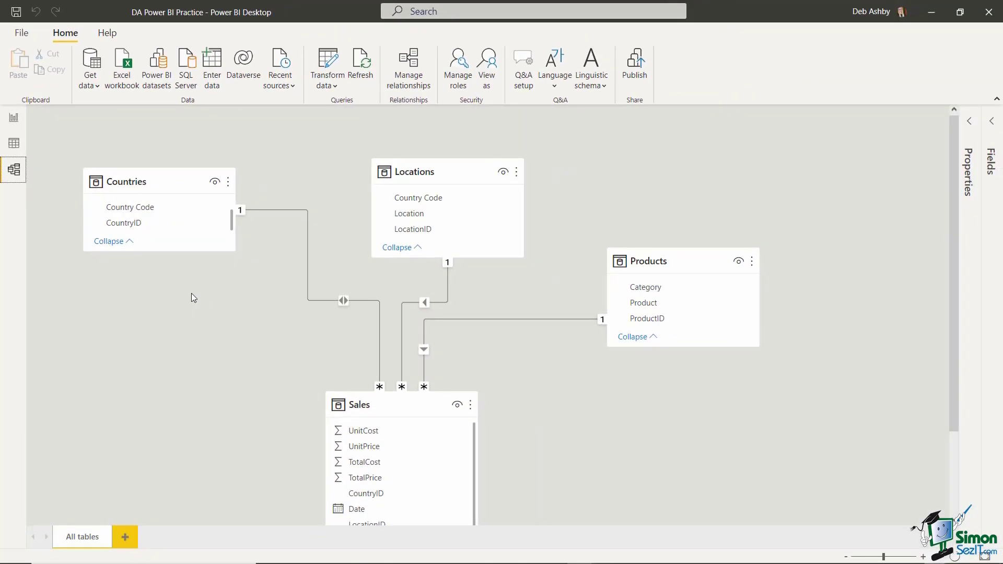
Step: Set the cross filter direction of the Countries–Sales relationship back to Single
double_click(316, 300)
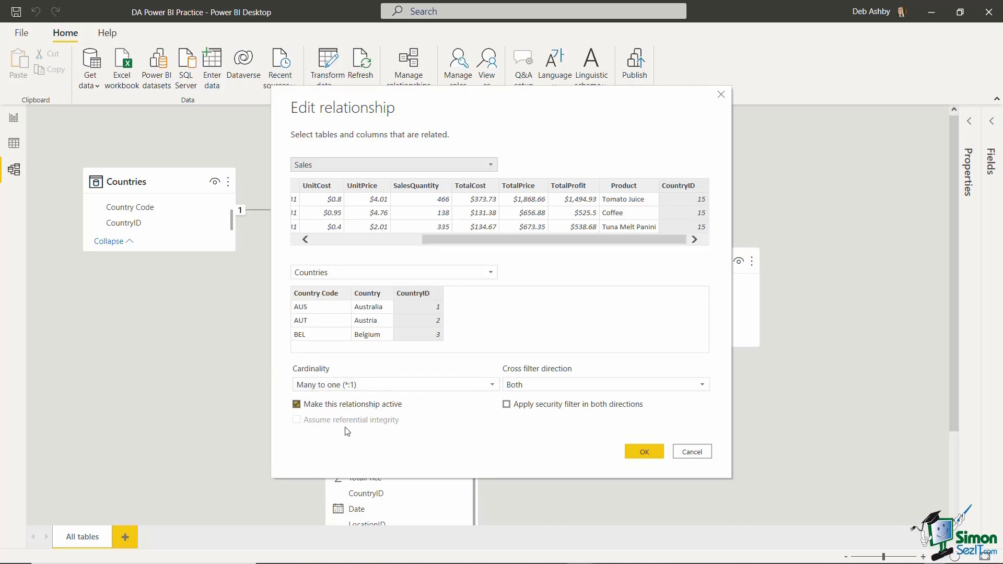
click(702, 384)
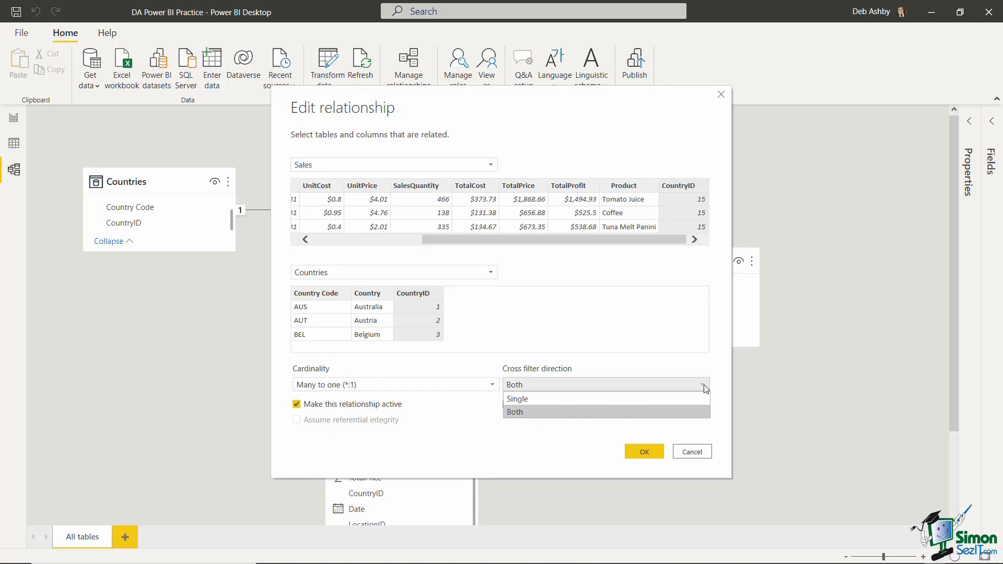
click(534, 398)
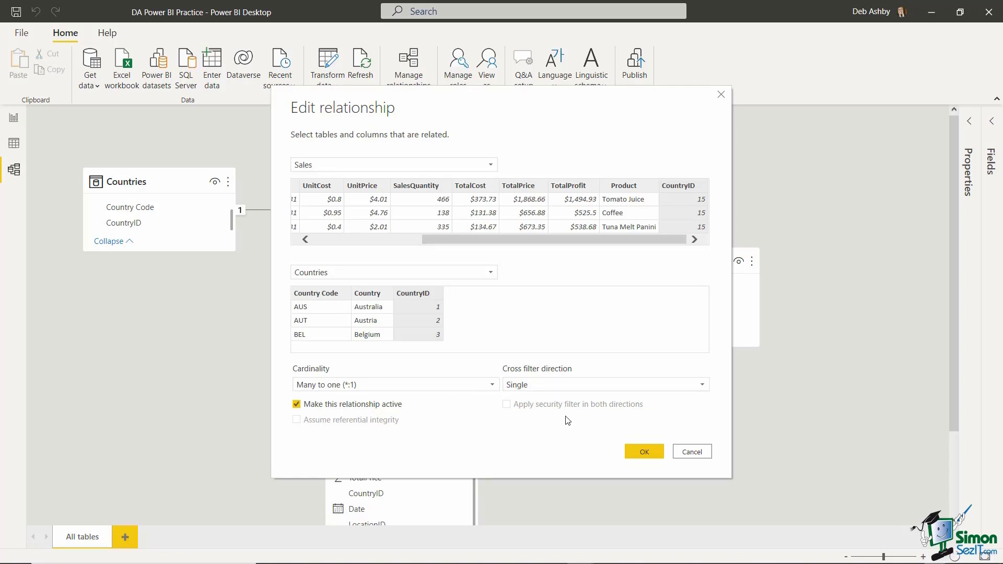
click(644, 449)
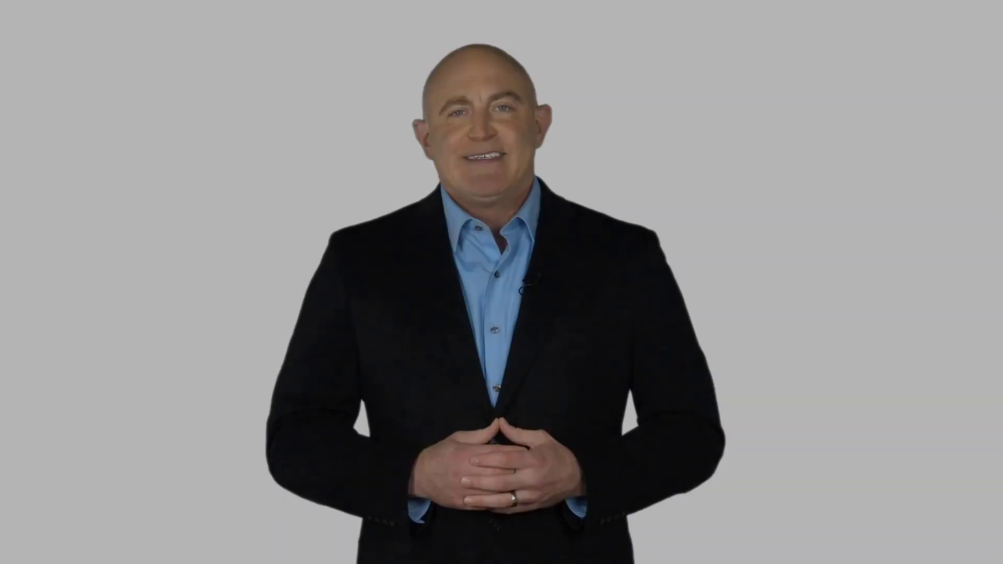